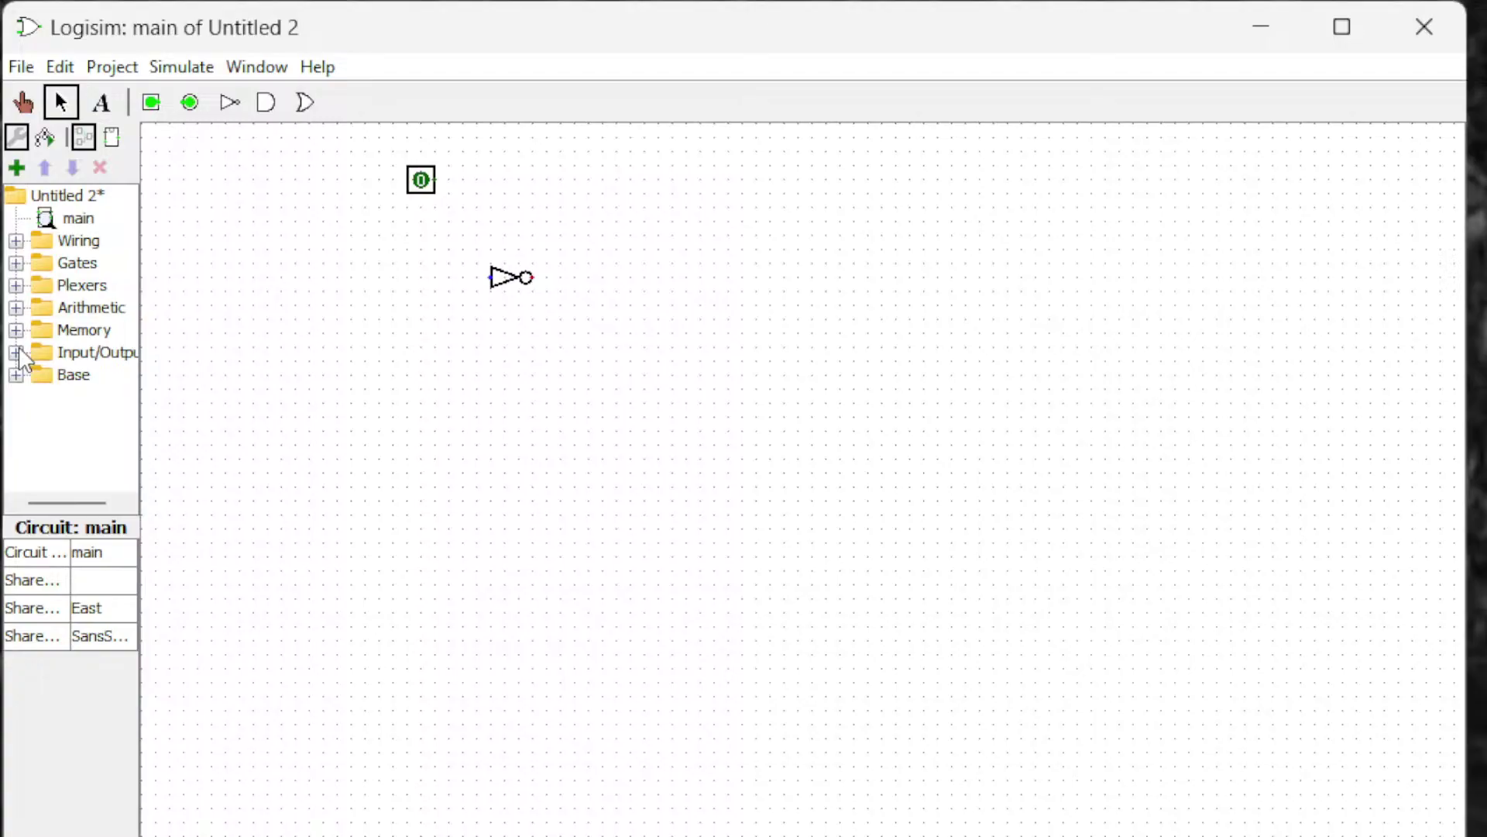
Place an LED beside the input pin, wired to the pin's output, and switch the pin to 1.
click(15, 354)
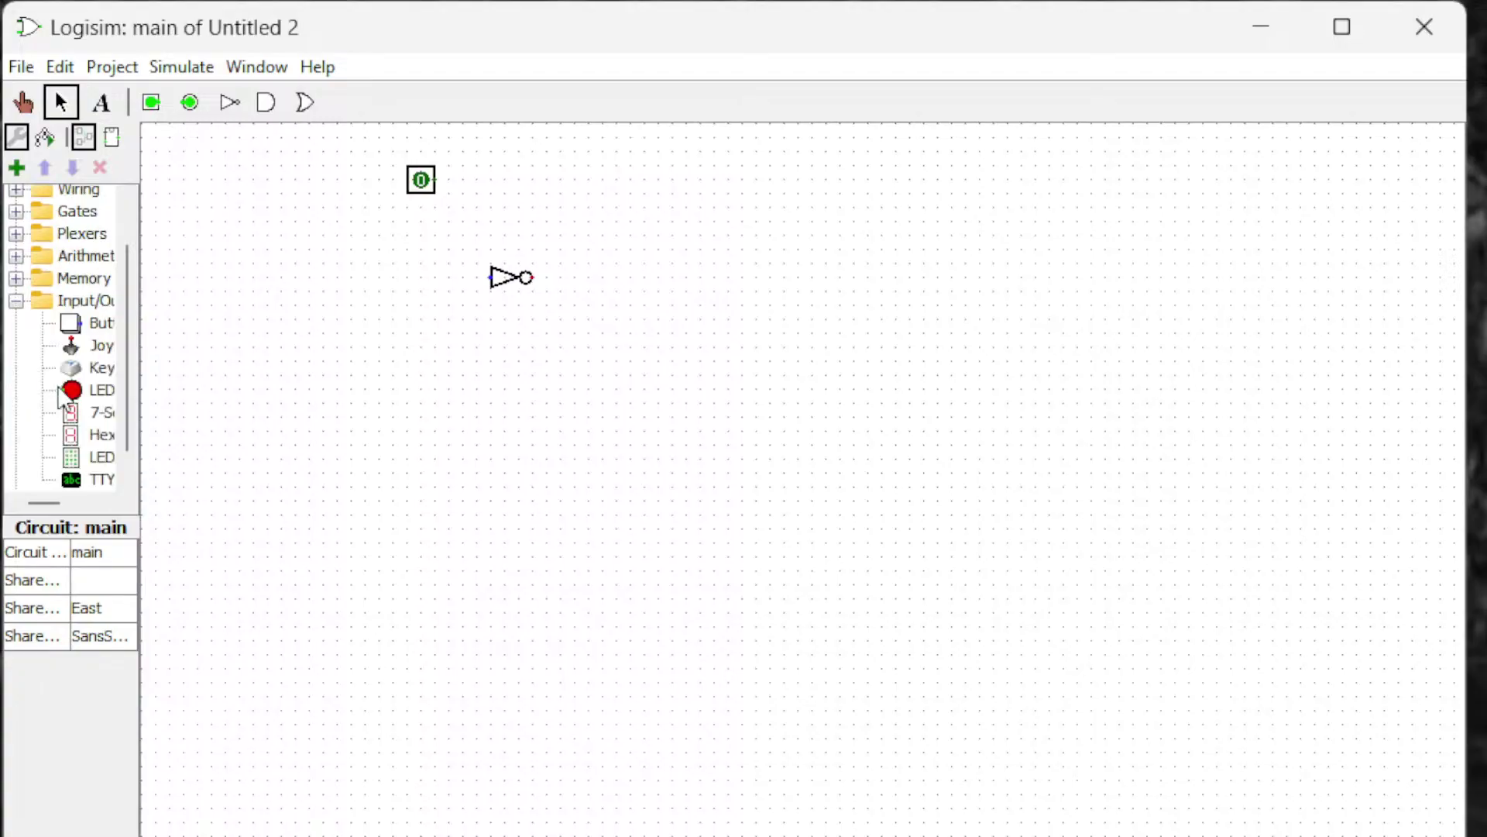
click(87, 393)
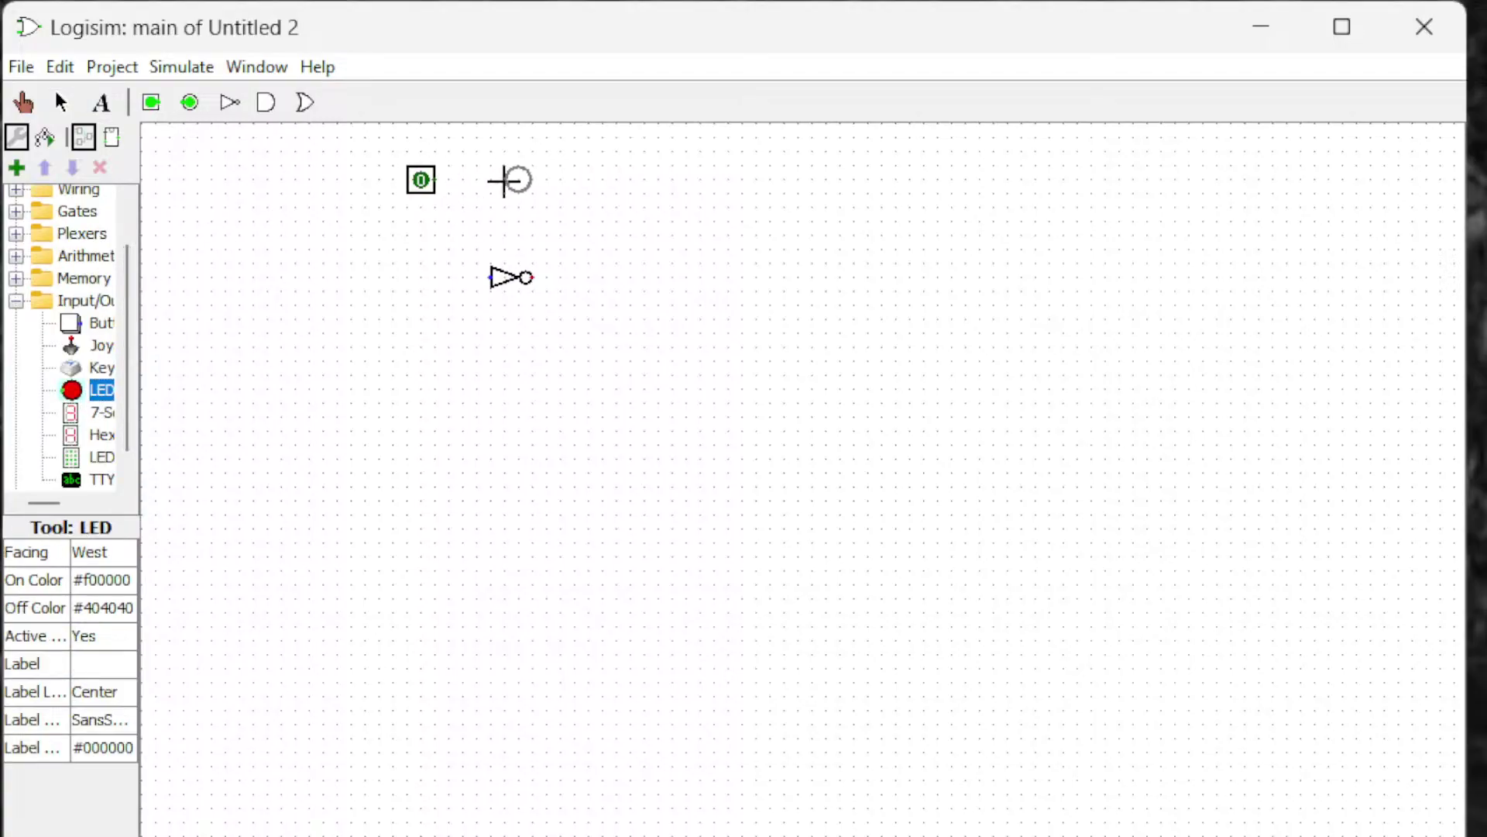
click(504, 179)
click(511, 225)
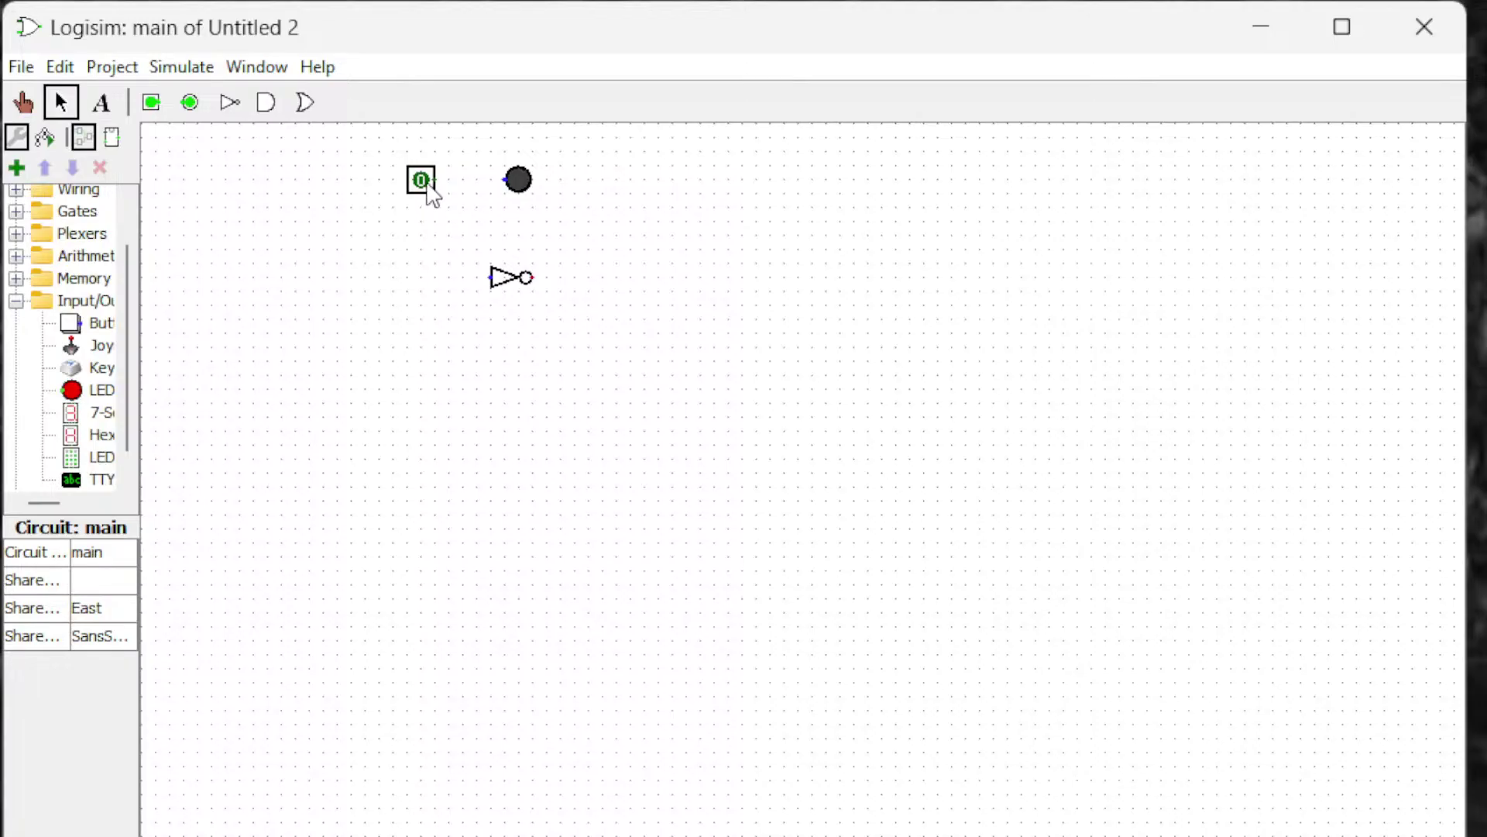
drag(430, 184, 503, 184)
click(28, 104)
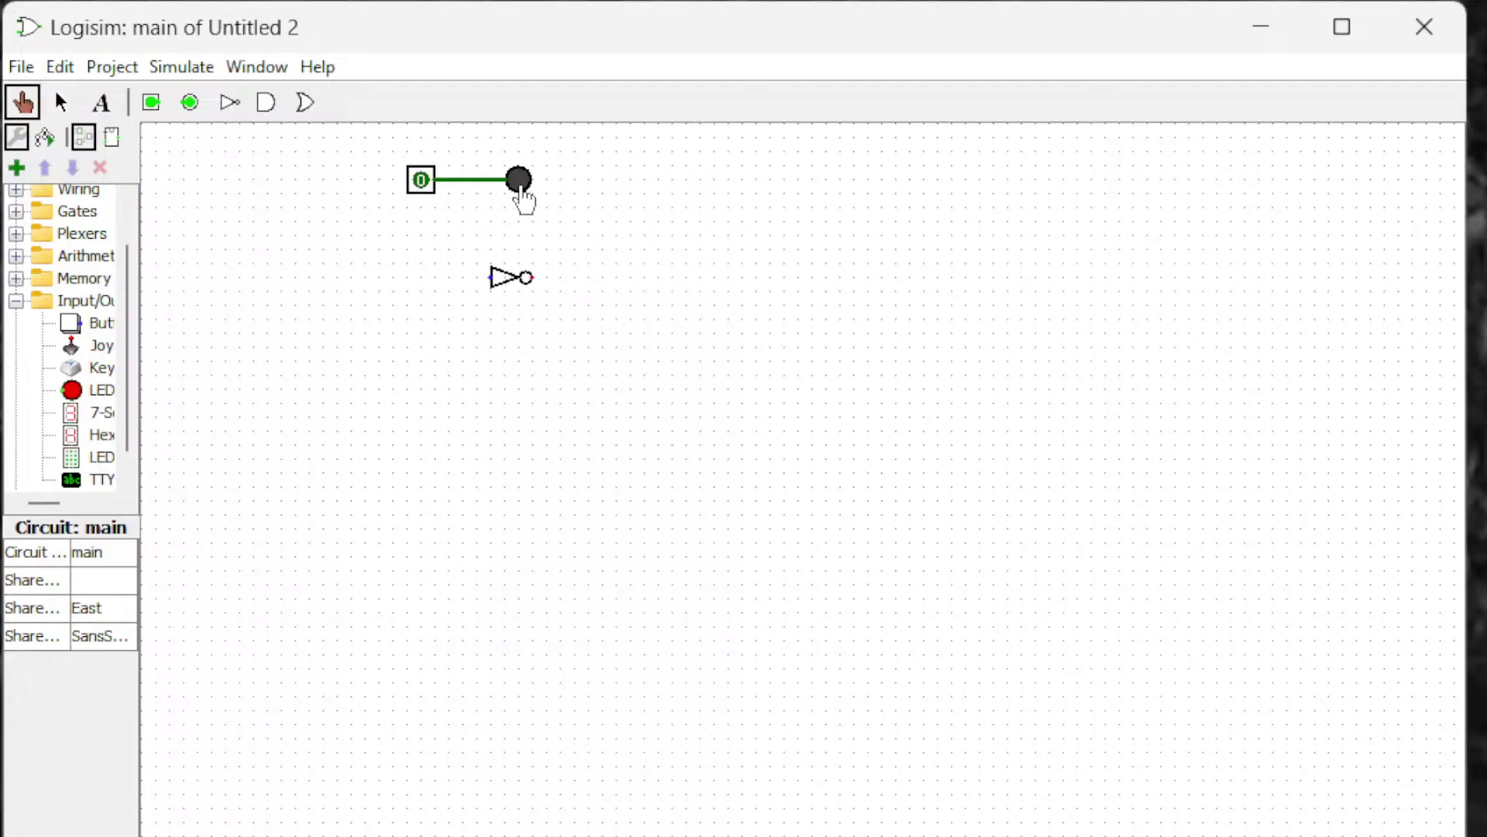
click(419, 189)
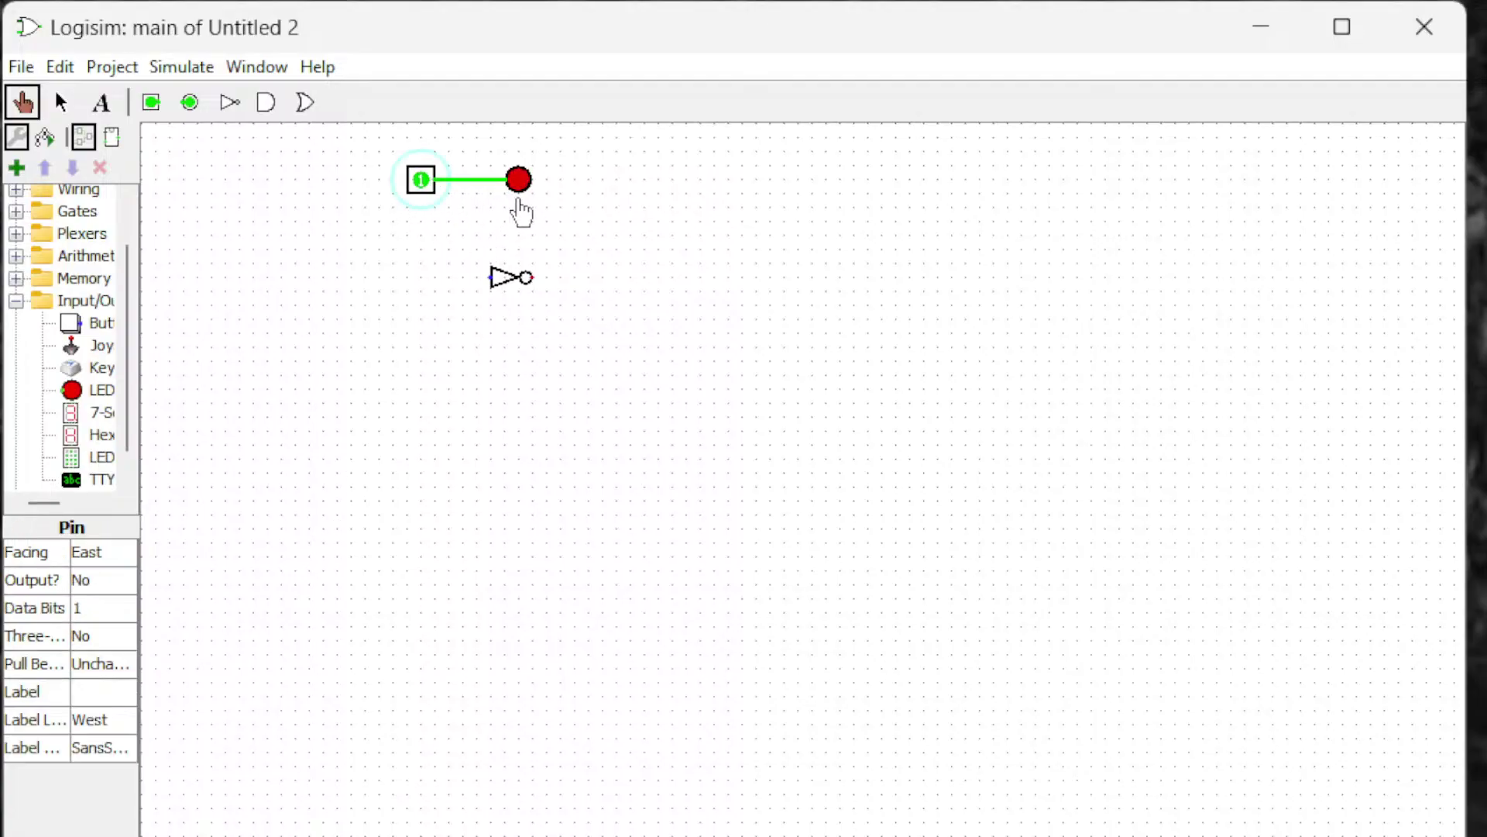
Rearrange the circuit so the input pin feeds the NOT gate and the gate's output drives the LED.
click(62, 102)
mouse_move(504, 180)
mouse_down()
mouse_move(428, 188)
mouse_move(448, 288)
mouse_move(494, 281)
mouse_up()
mouse_move(515, 186)
mouse_down()
mouse_move(570, 230)
mouse_move(588, 282)
mouse_move(533, 280)
mouse_up()
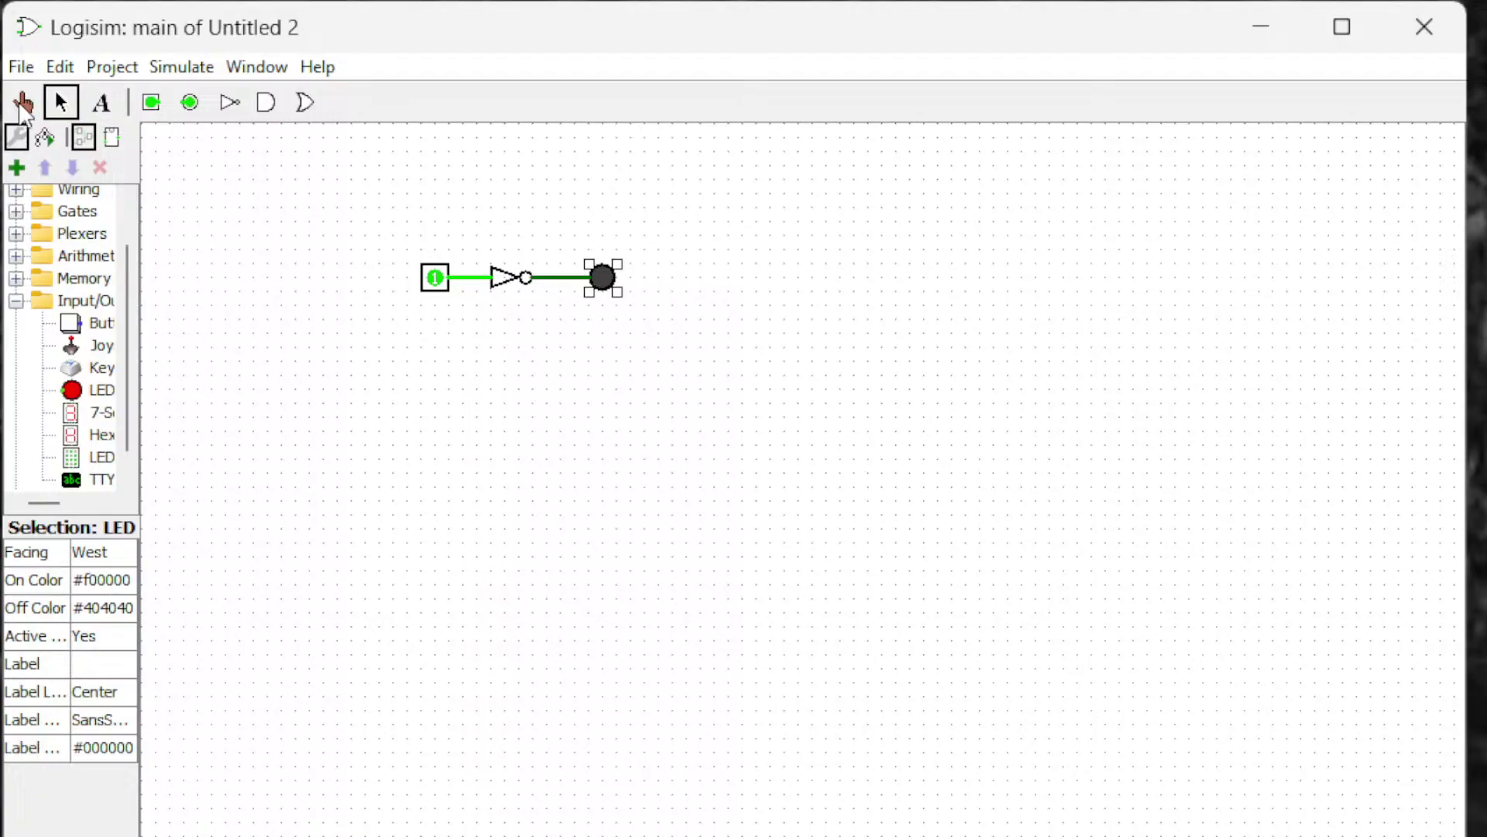
Toggle the input pin between 0 and 1 to test how the NOT gate drives the LED.
click(23, 105)
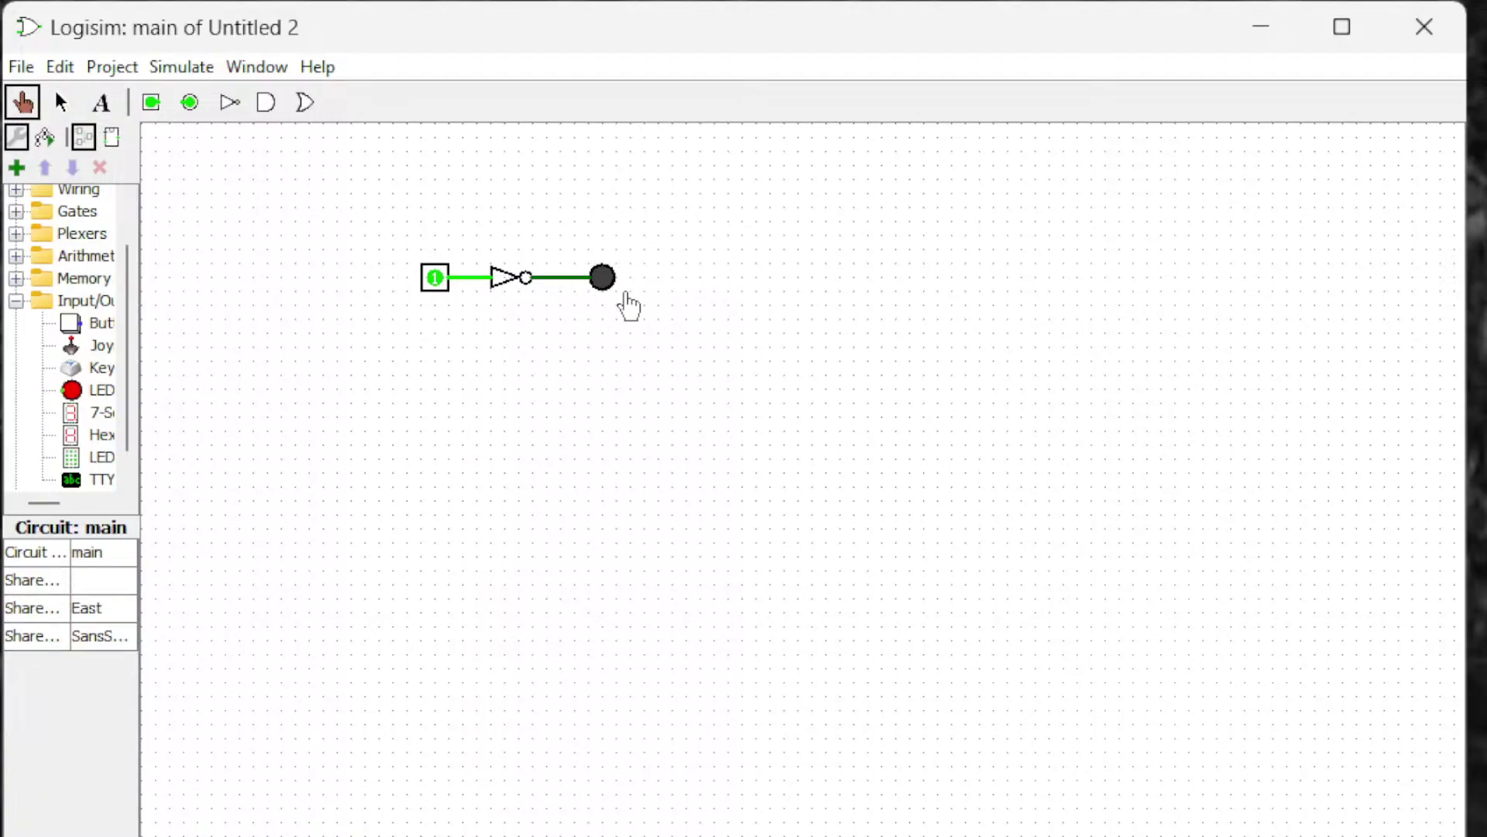
click(433, 283)
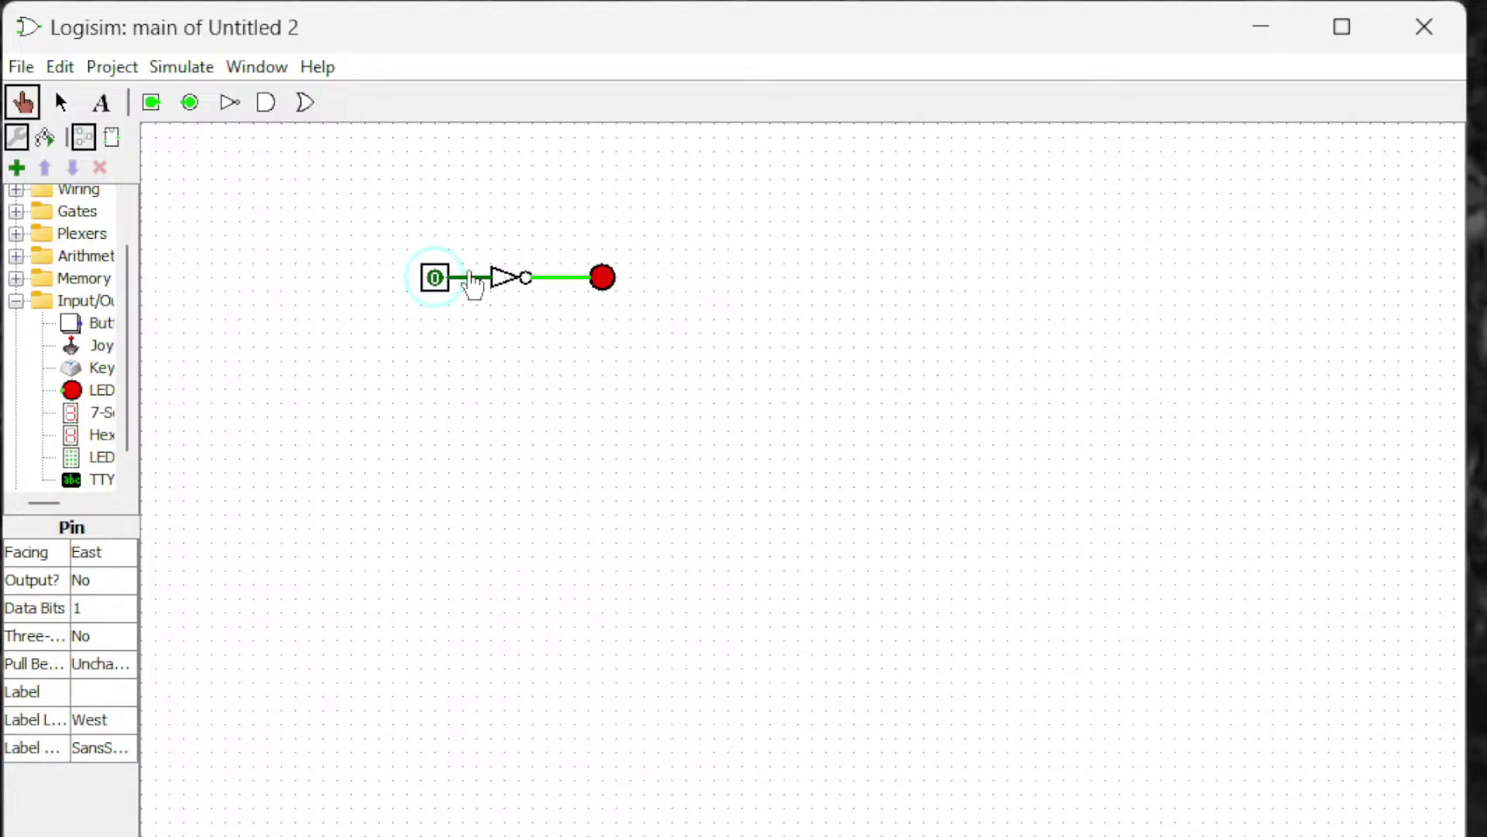
click(437, 286)
click(433, 277)
Delete the NOT gate and place an AND gate just below the gap between the pin and the LED.
click(61, 102)
click(526, 279)
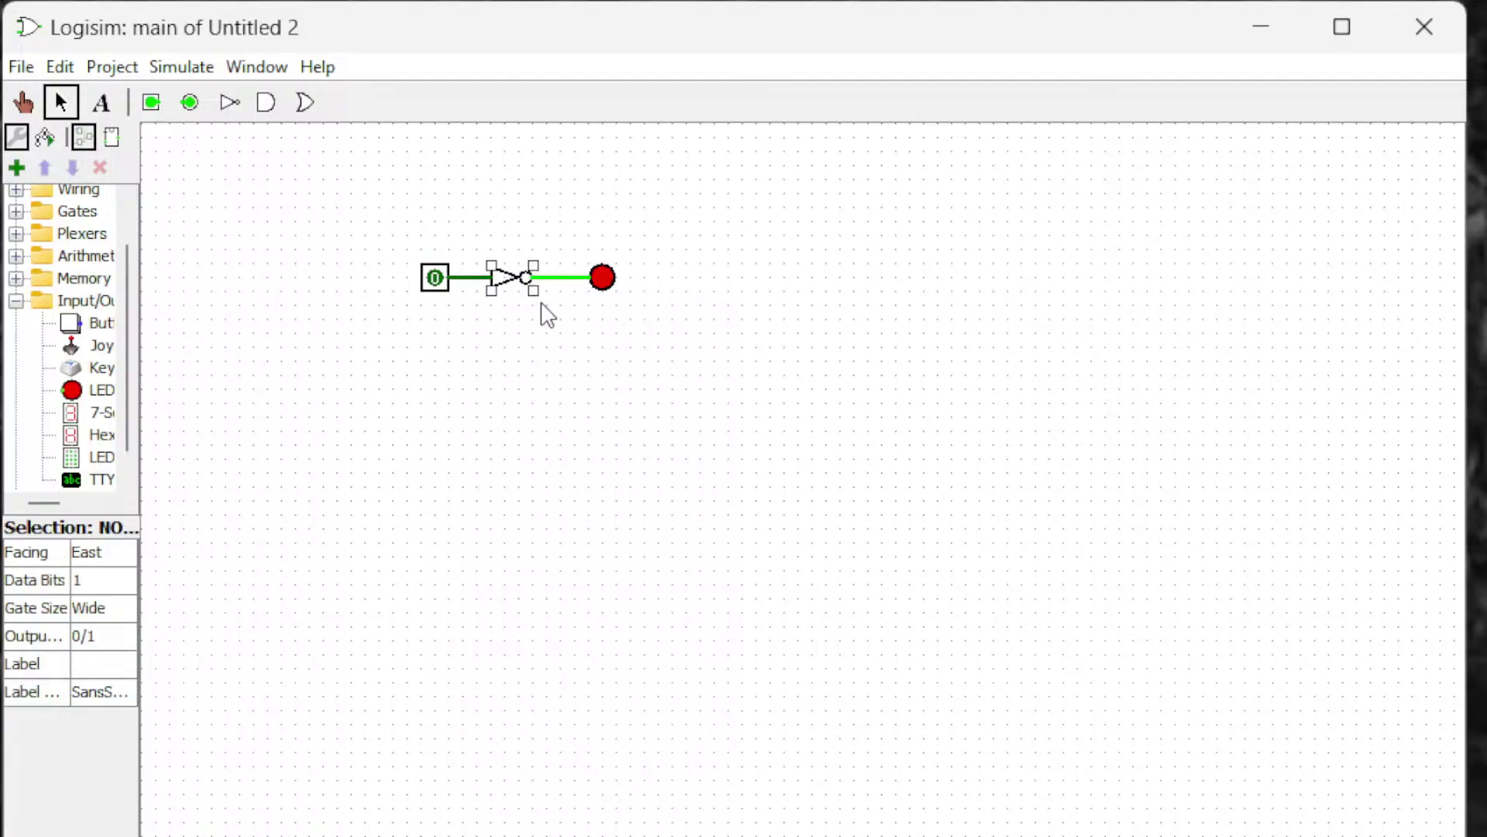
key(Delete)
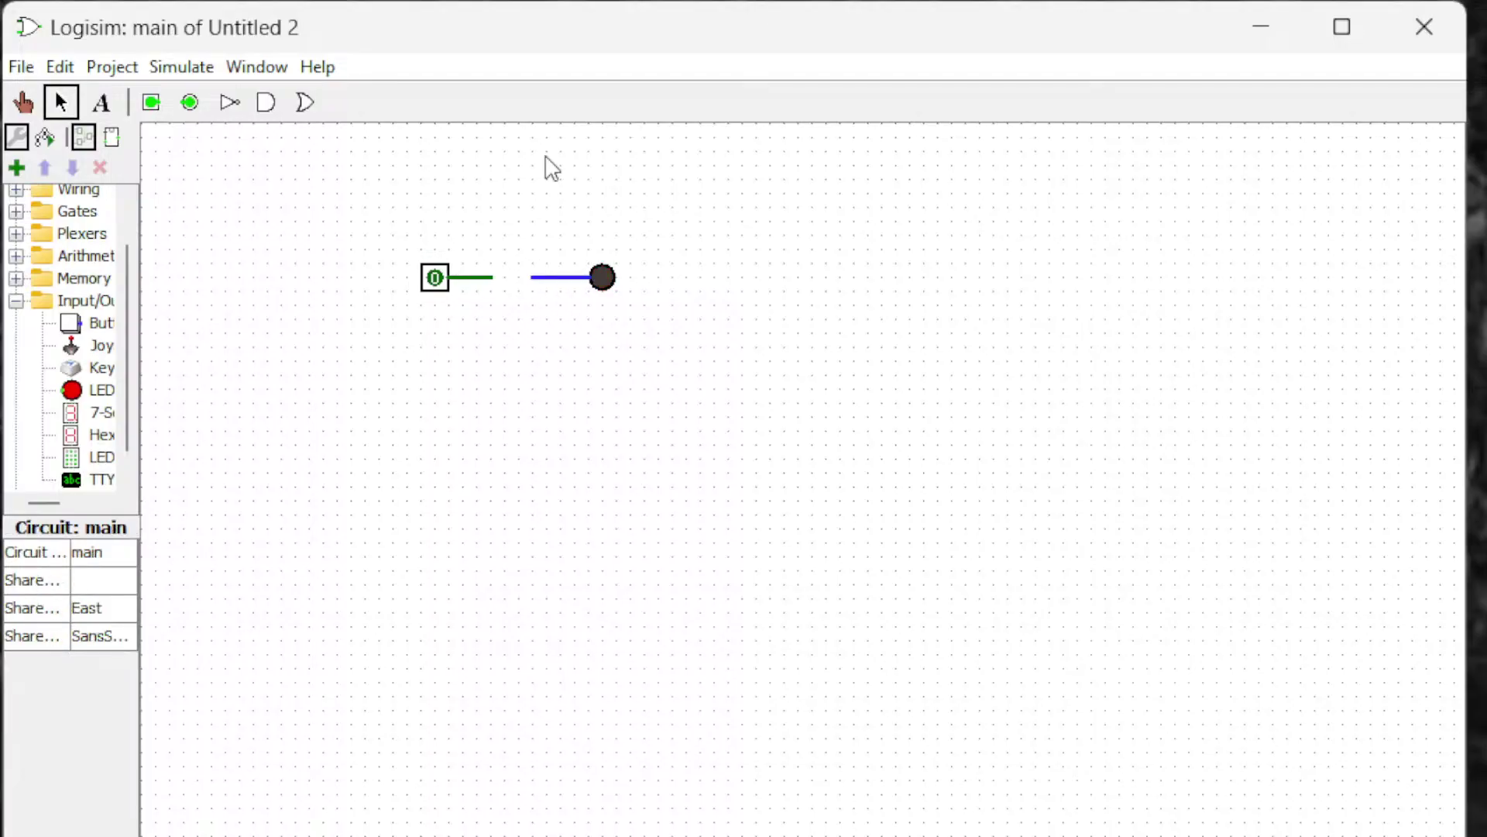
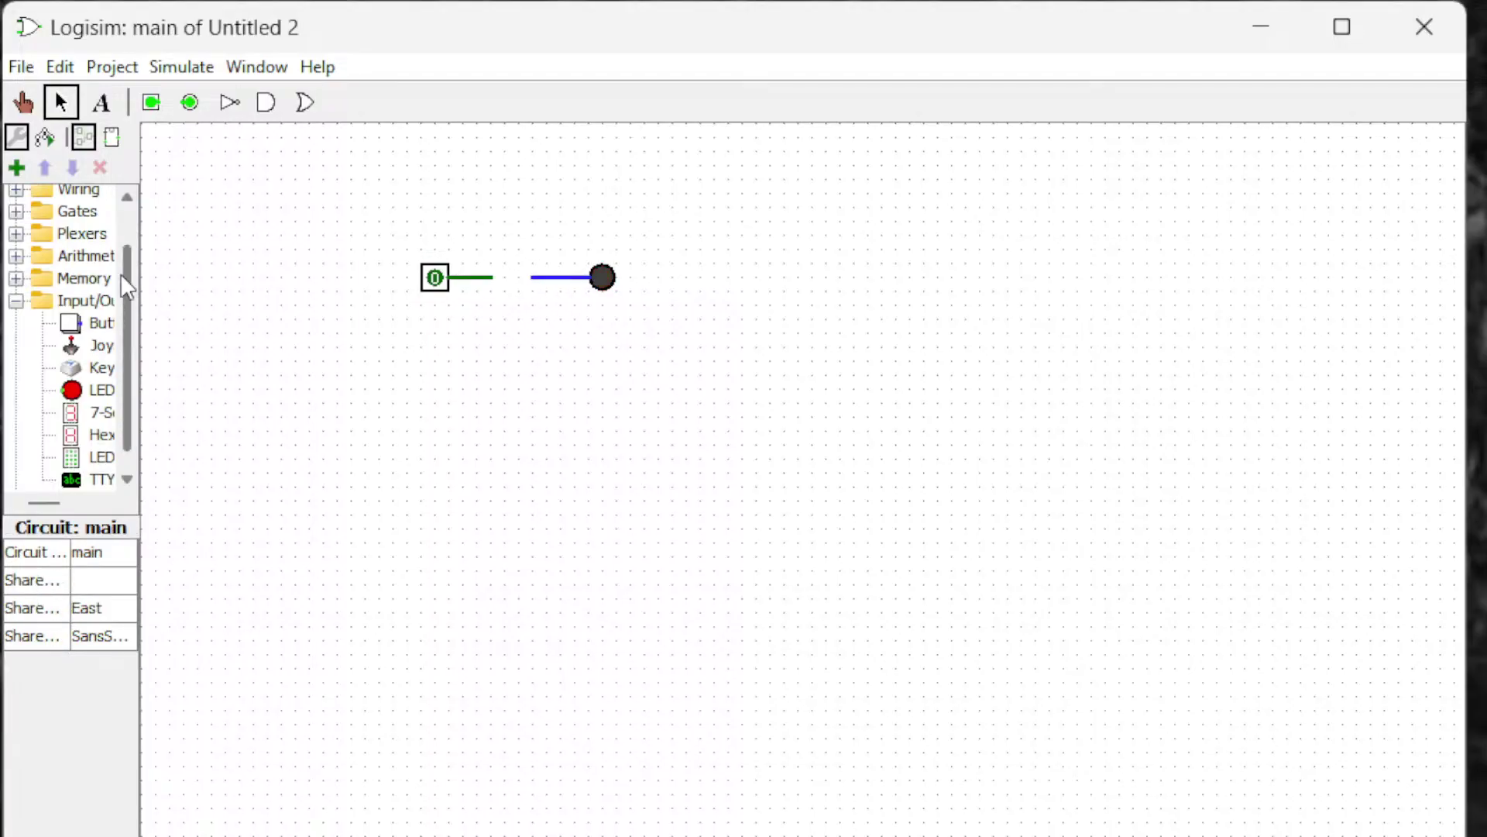
double_click(30, 264)
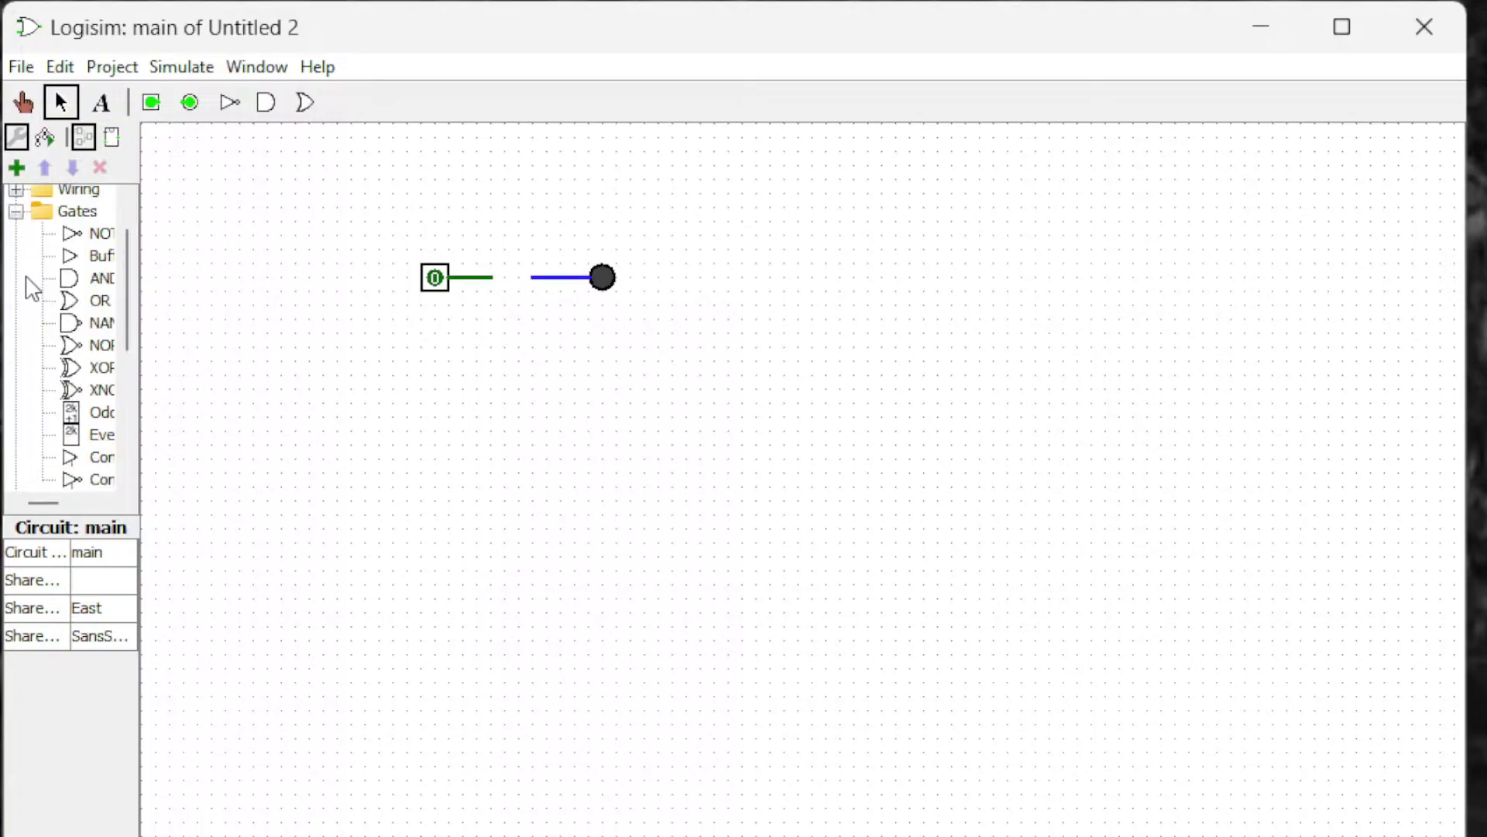
click(91, 278)
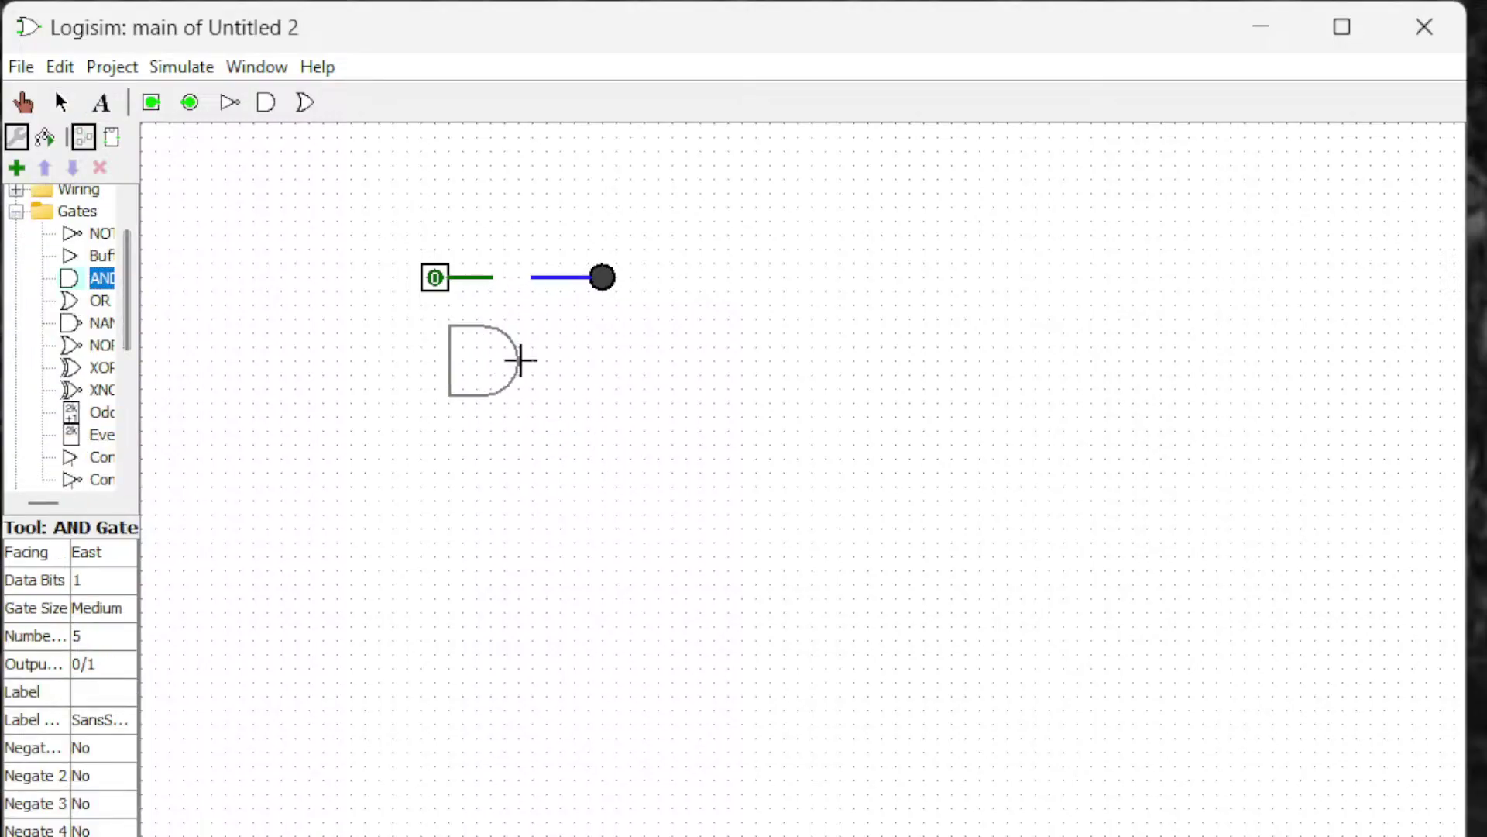
click(562, 347)
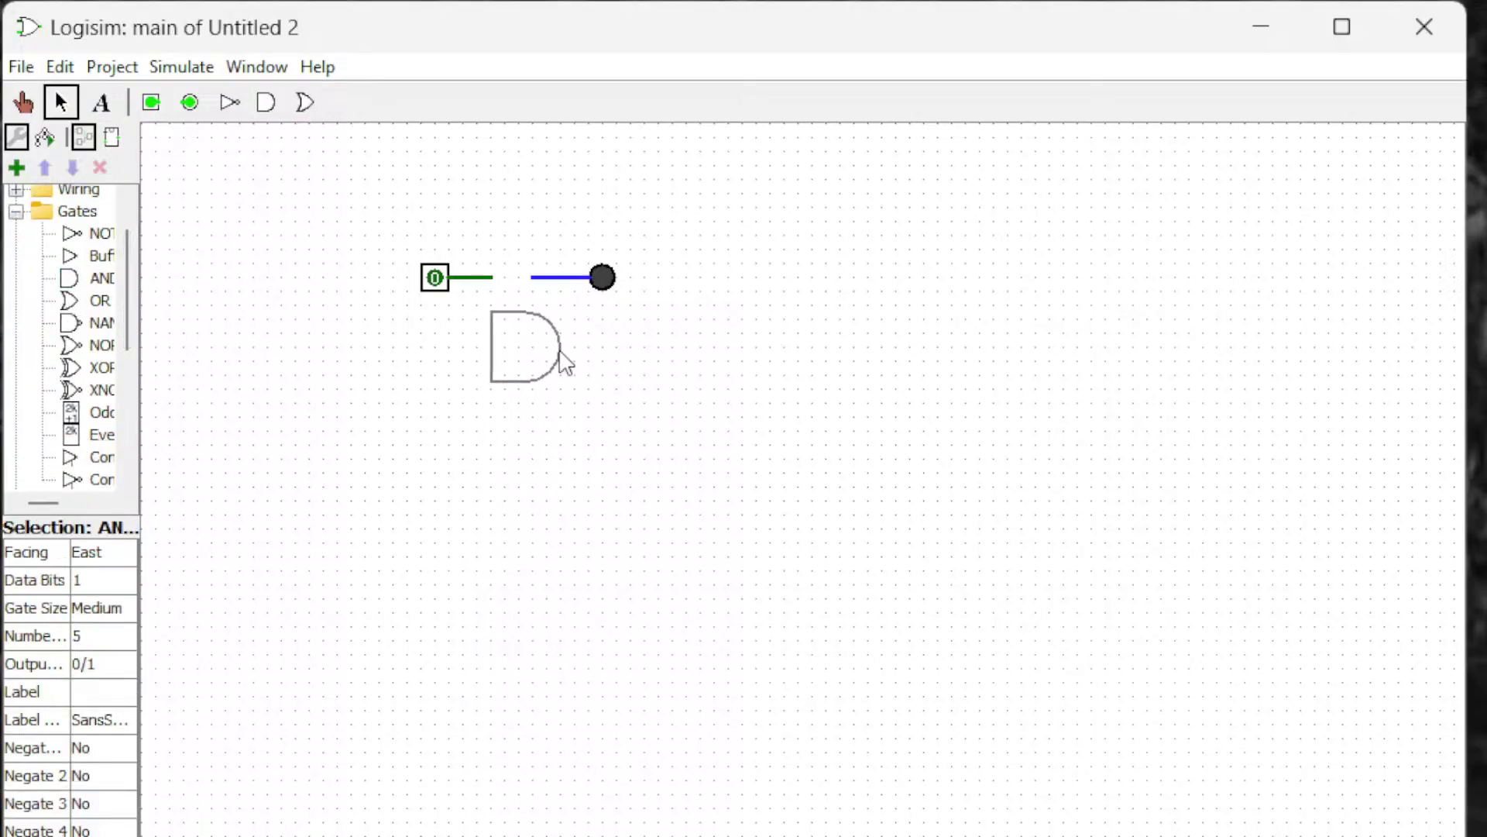
Move the input pin down beside the AND gate and wire it to the gate's uppermost input.
click(453, 280)
drag(438, 285, 436, 322)
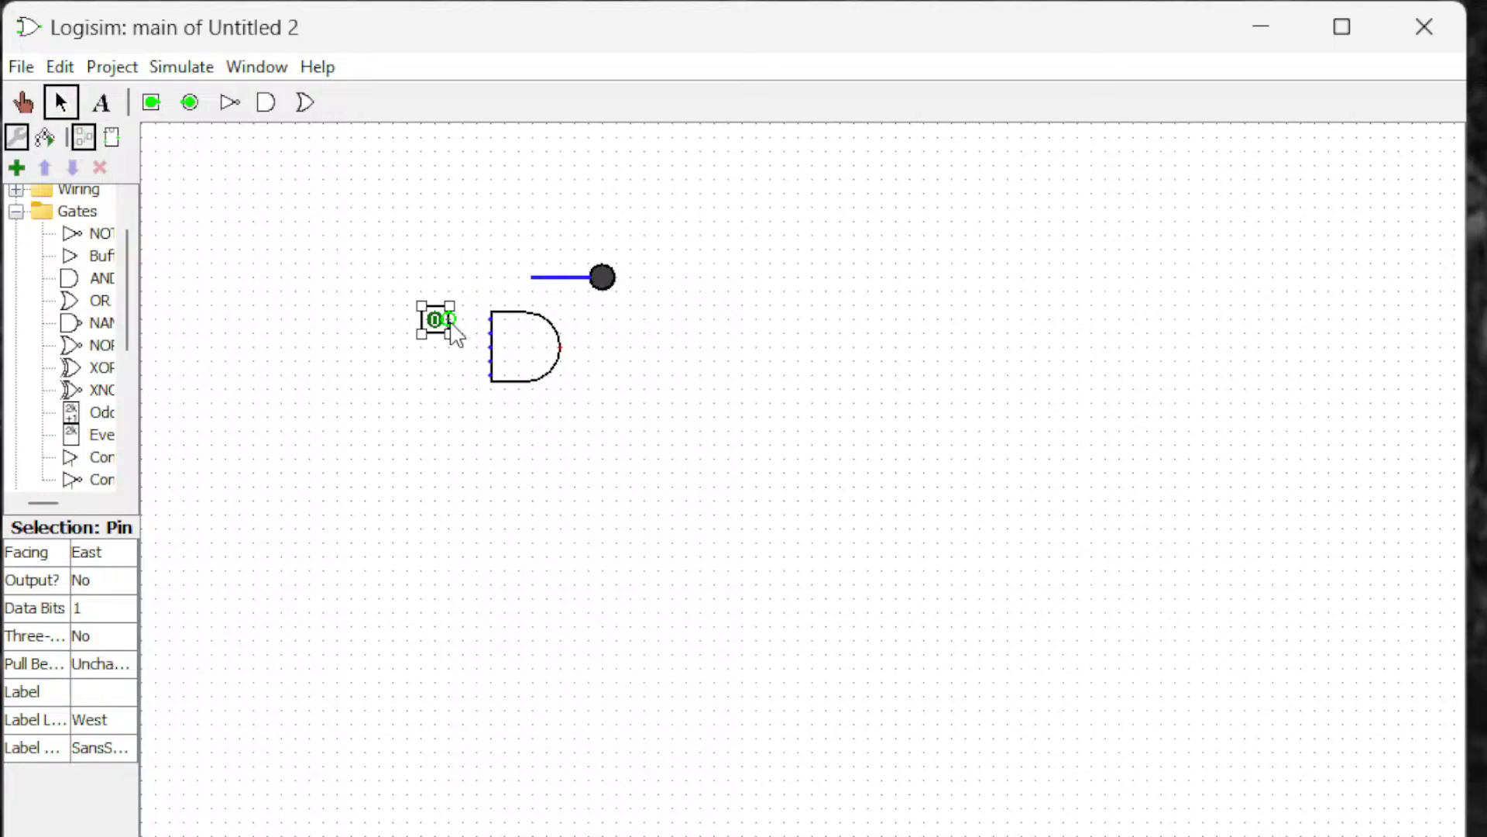
drag(452, 319, 489, 319)
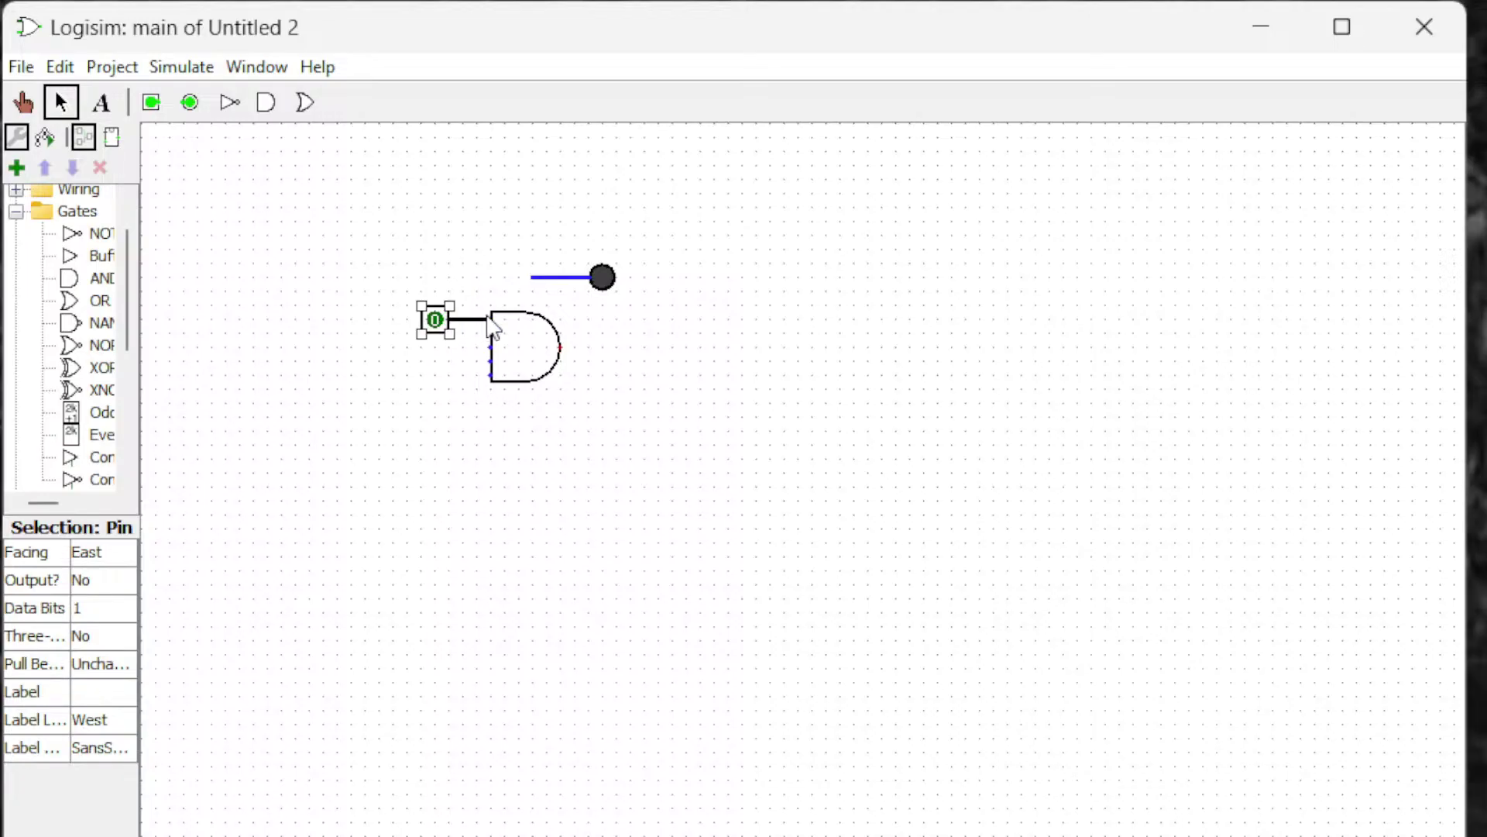
Add a second input pin below the first and wire it to the AND gate's lowest input.
click(439, 379)
click(151, 103)
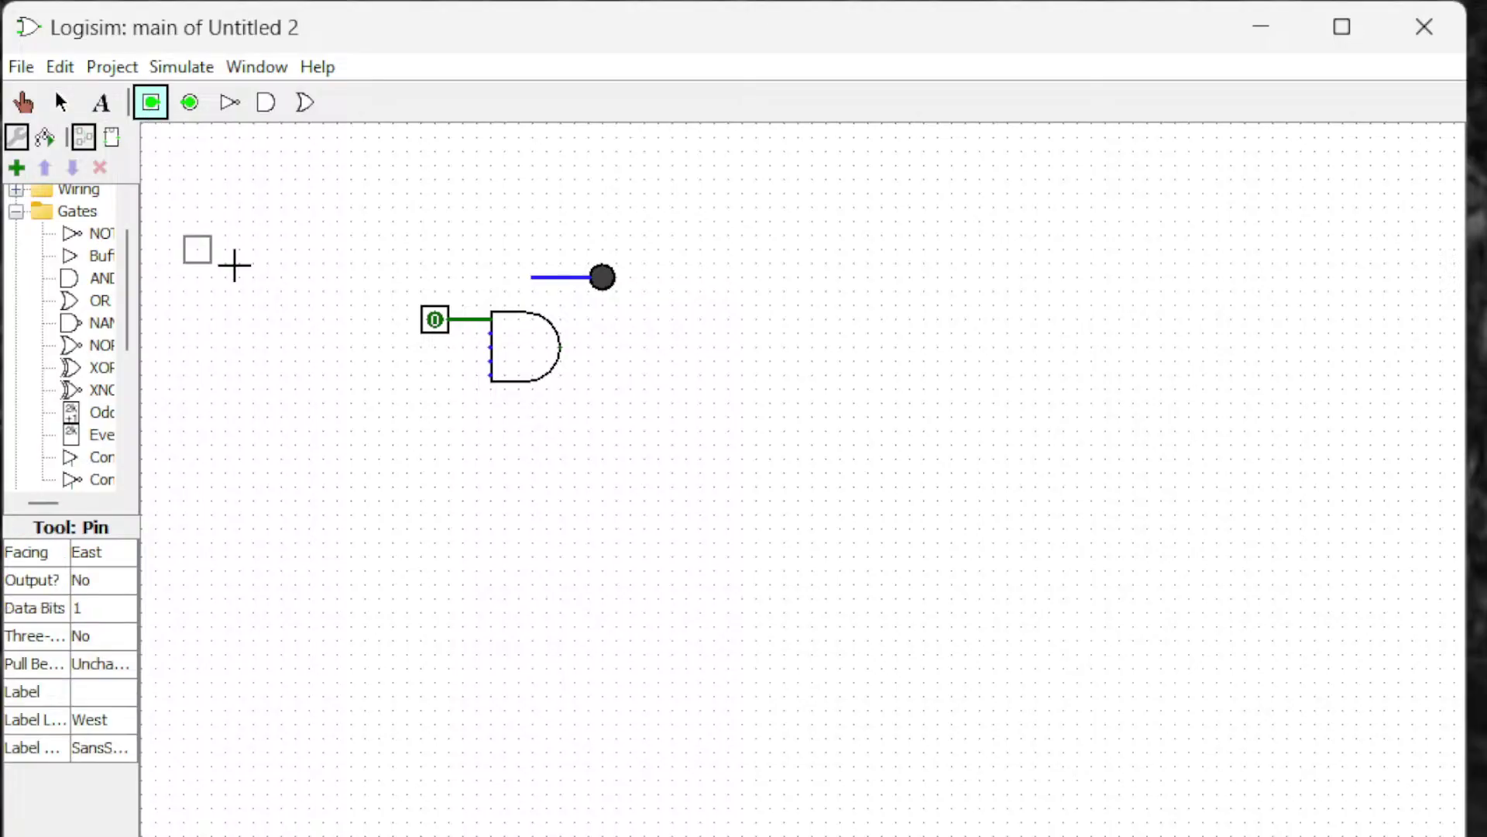
click(440, 373)
drag(491, 376, 452, 380)
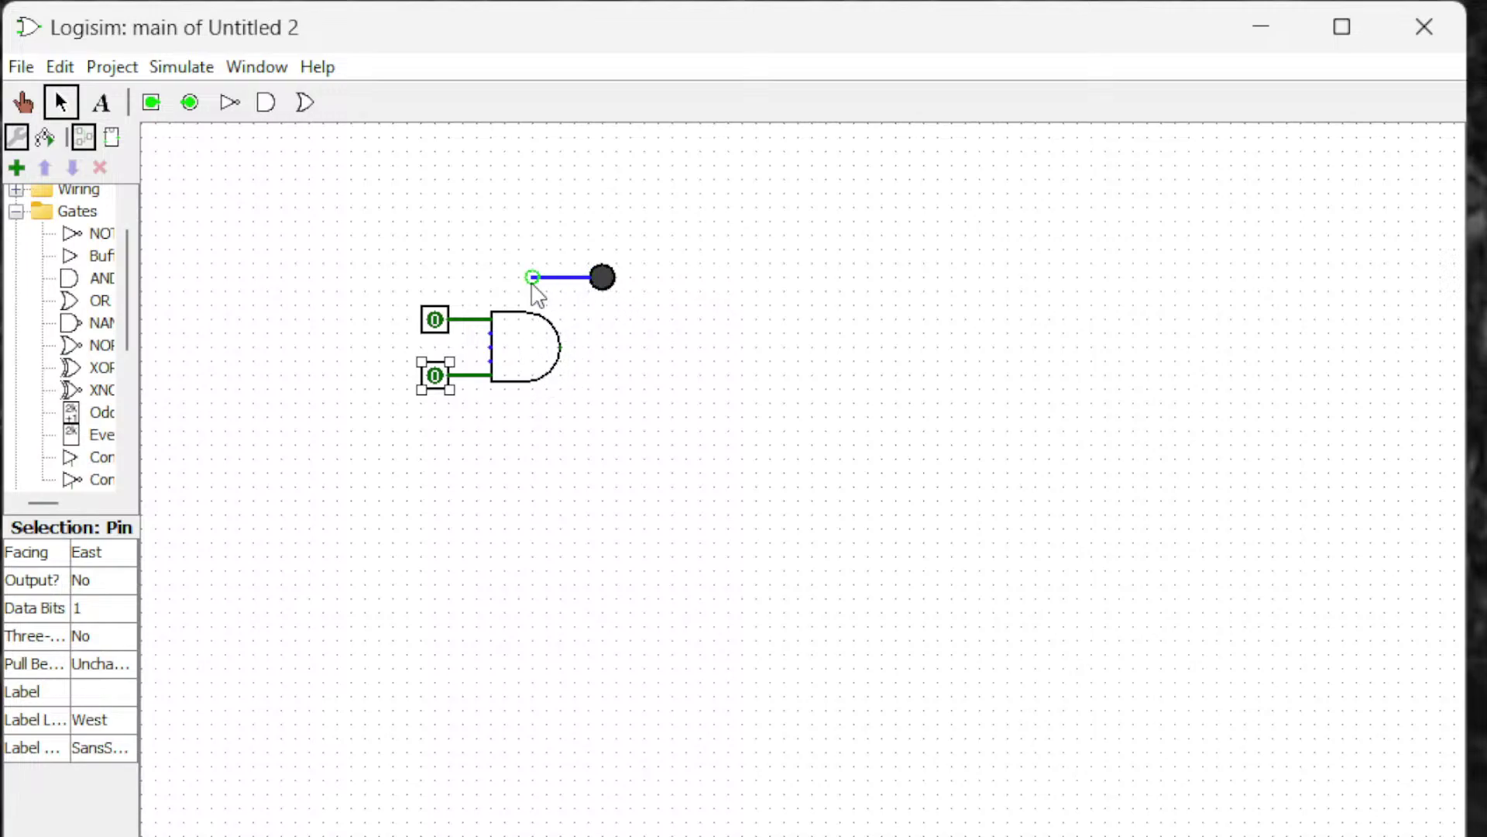
Connect the LED to the AND gate's output and set the gate's number of inputs to 2.
mouse_move(532, 277)
mouse_down()
mouse_move(592, 279)
mouse_move(623, 323)
mouse_move(606, 356)
mouse_up()
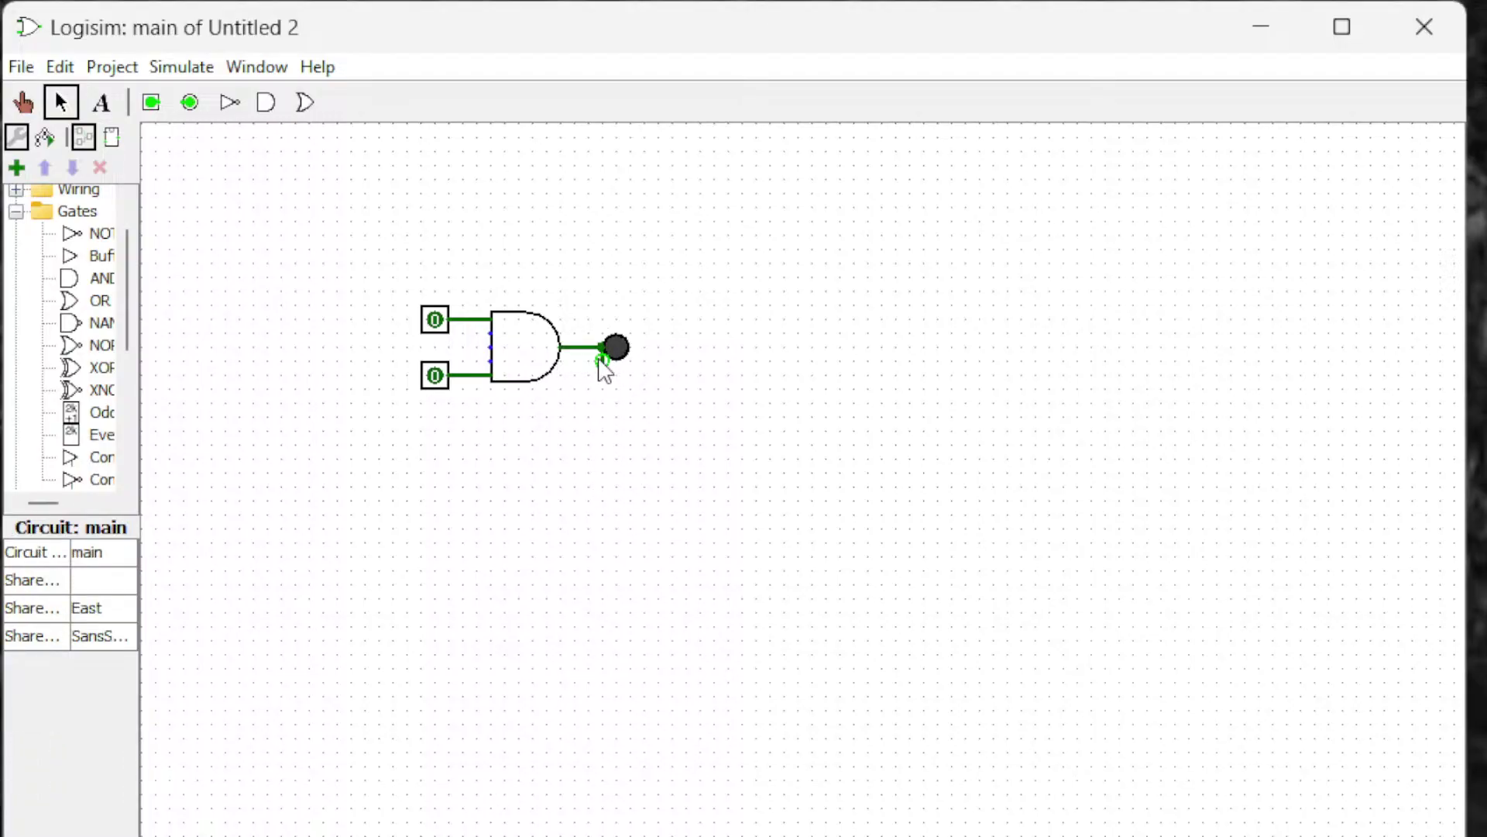
click(497, 353)
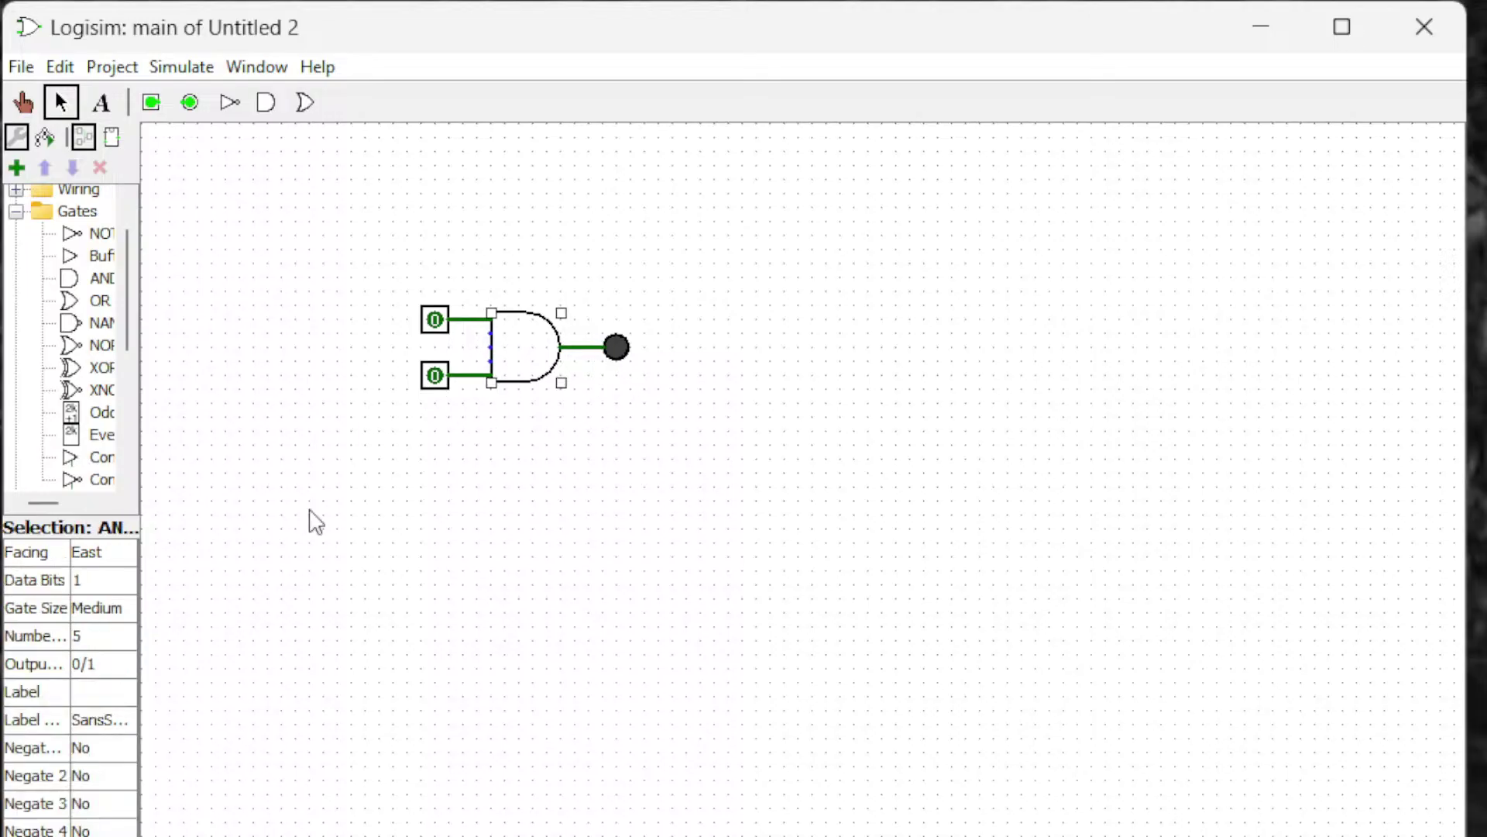
click(122, 640)
scroll(123, 688, up, 1)
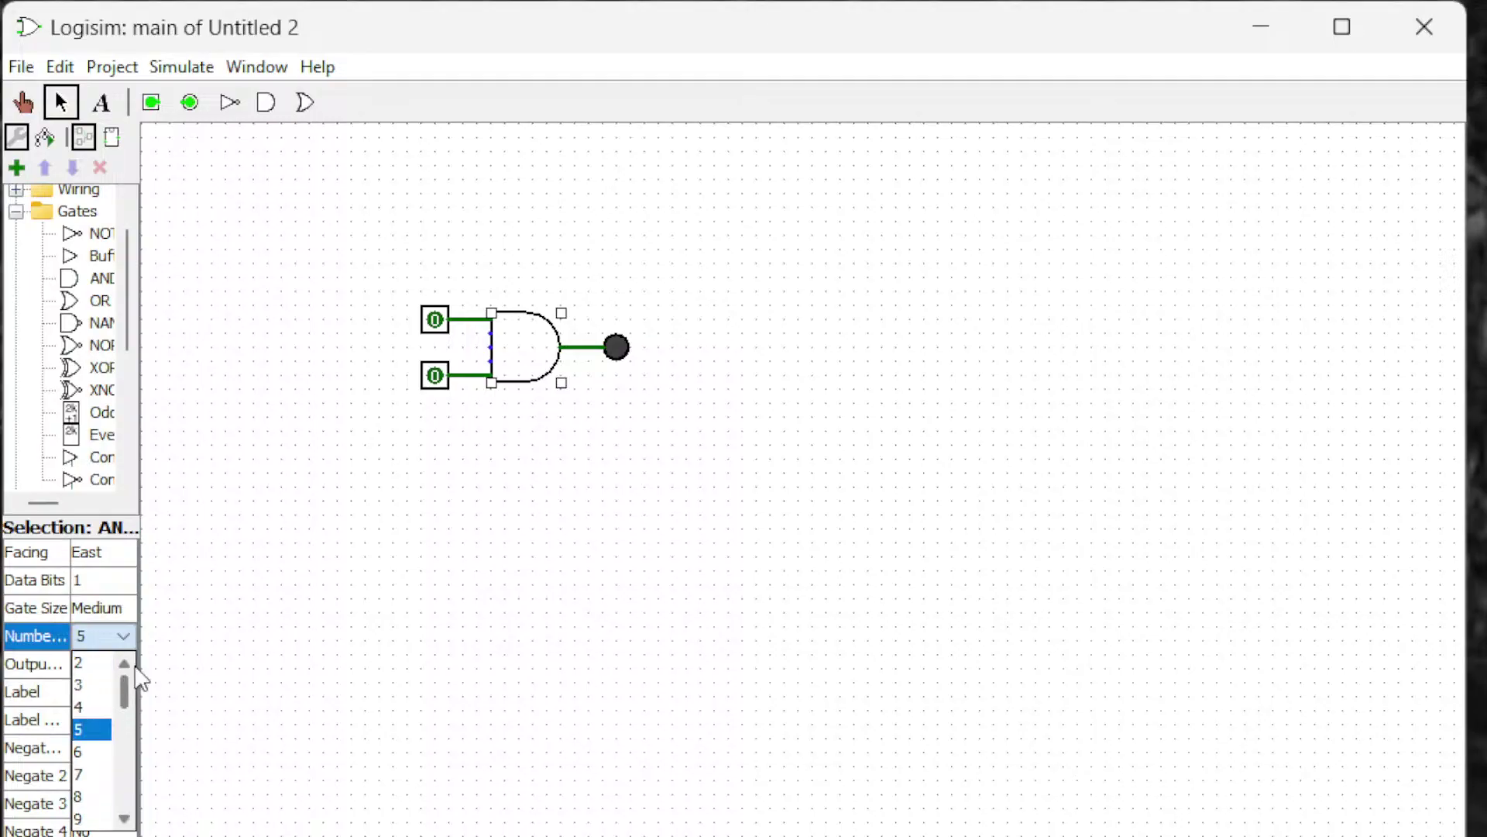
click(108, 664)
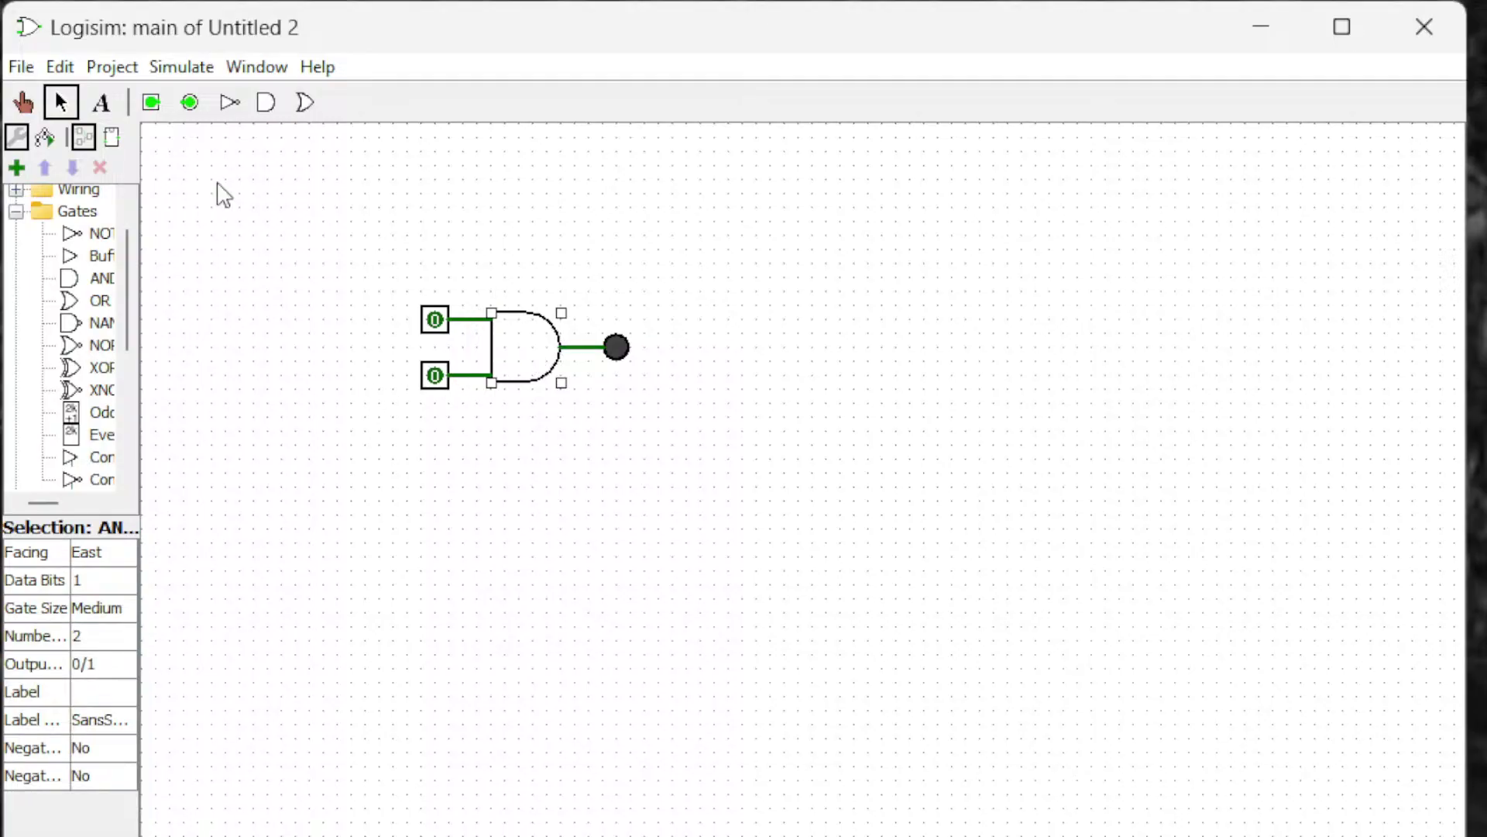
Test the AND gate by toggling its two input pins through combinations of 0 and 1, ending with both at 0.
click(22, 103)
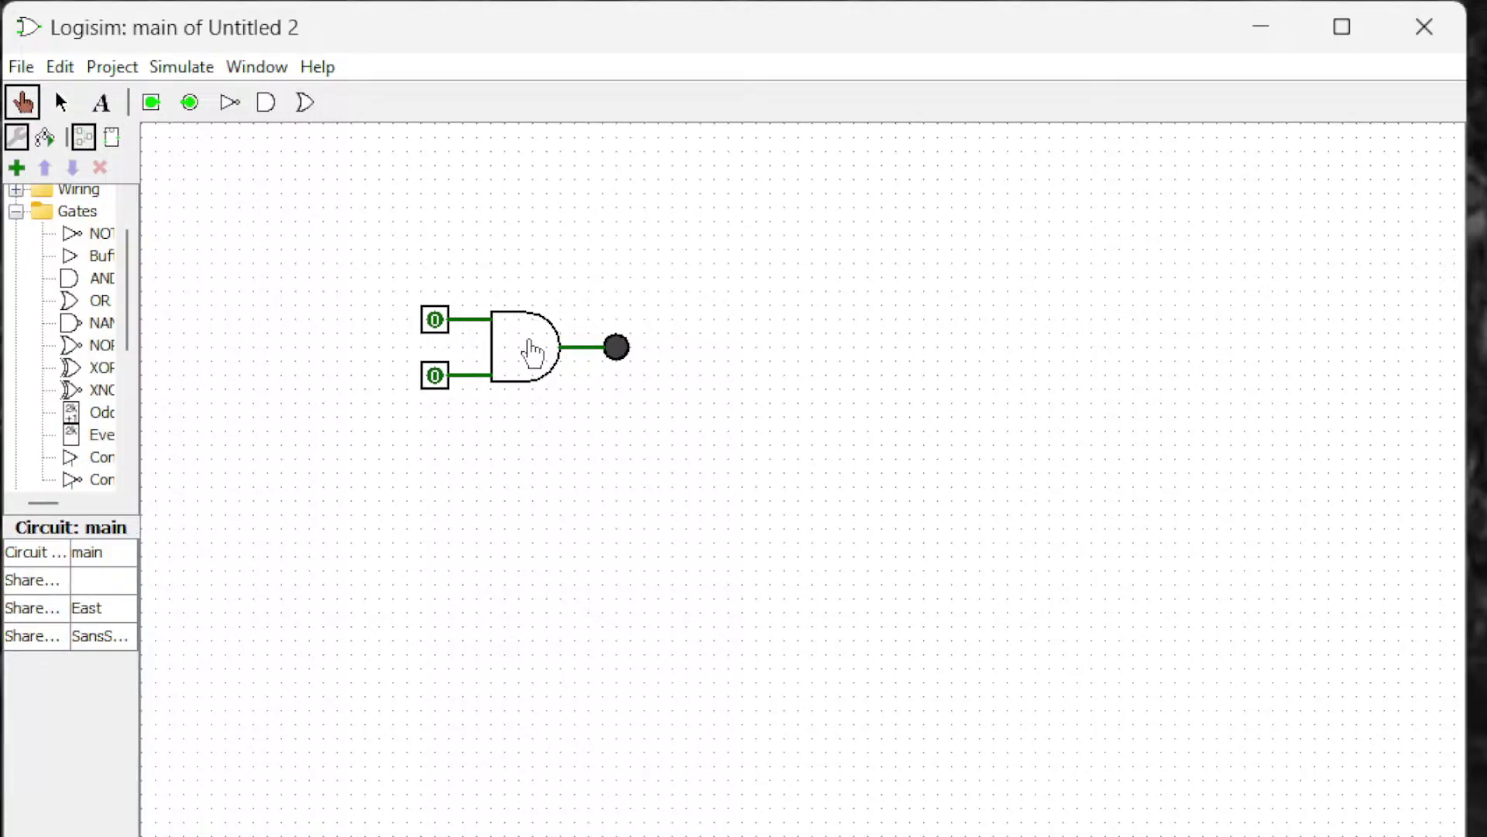
click(436, 326)
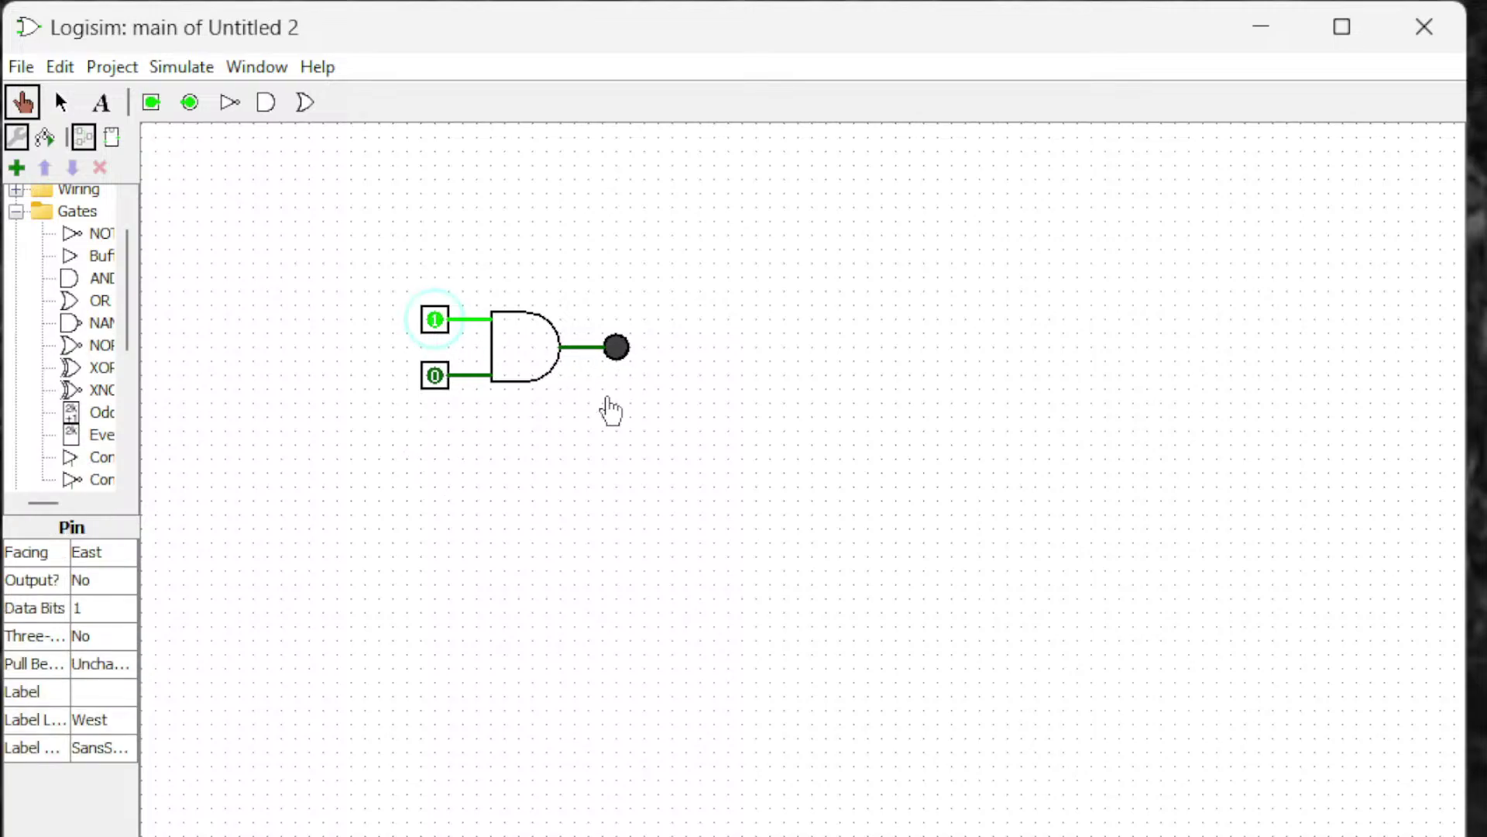
click(435, 376)
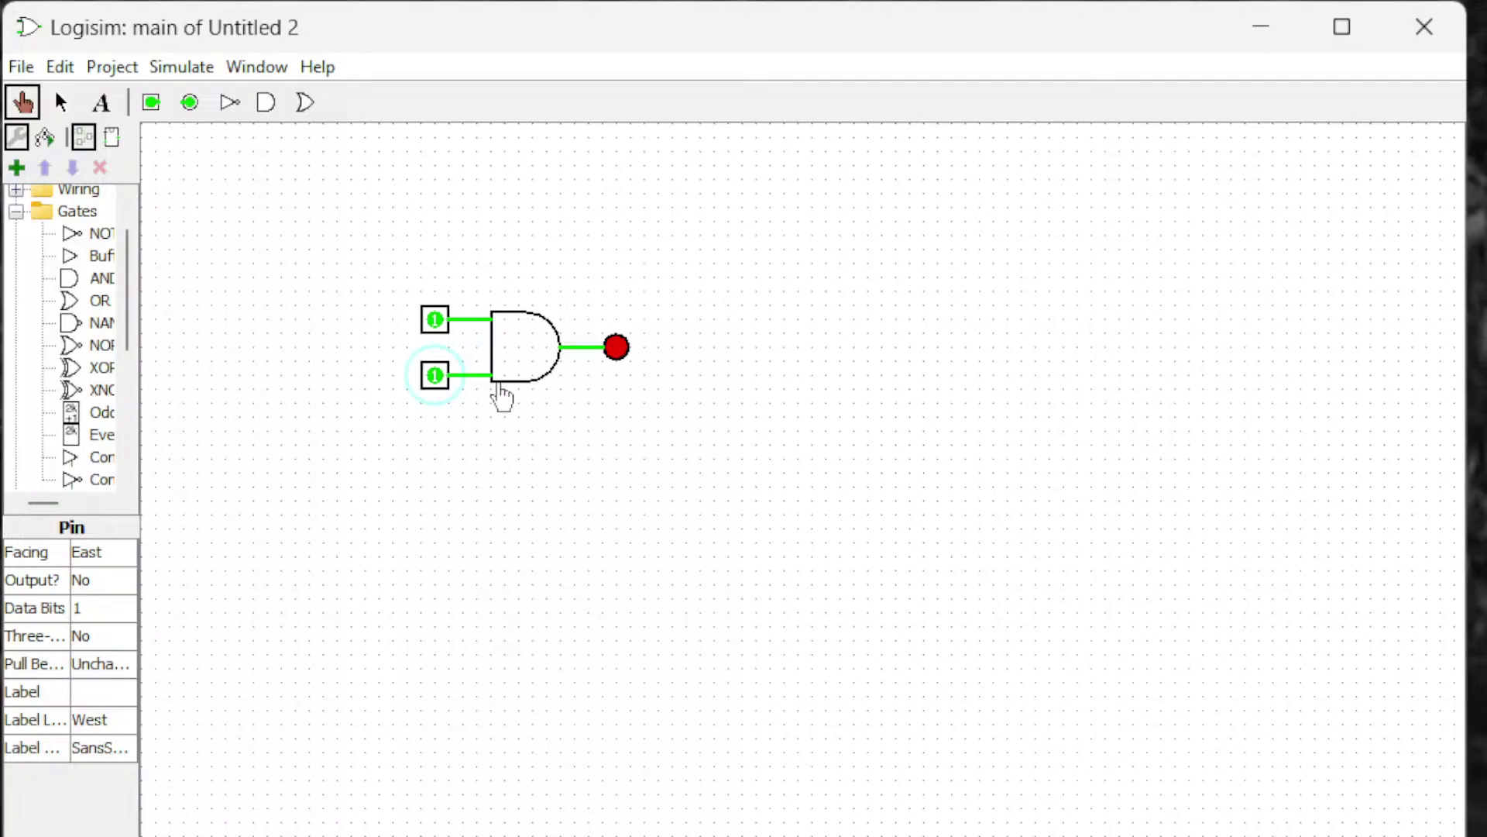
click(435, 377)
click(435, 322)
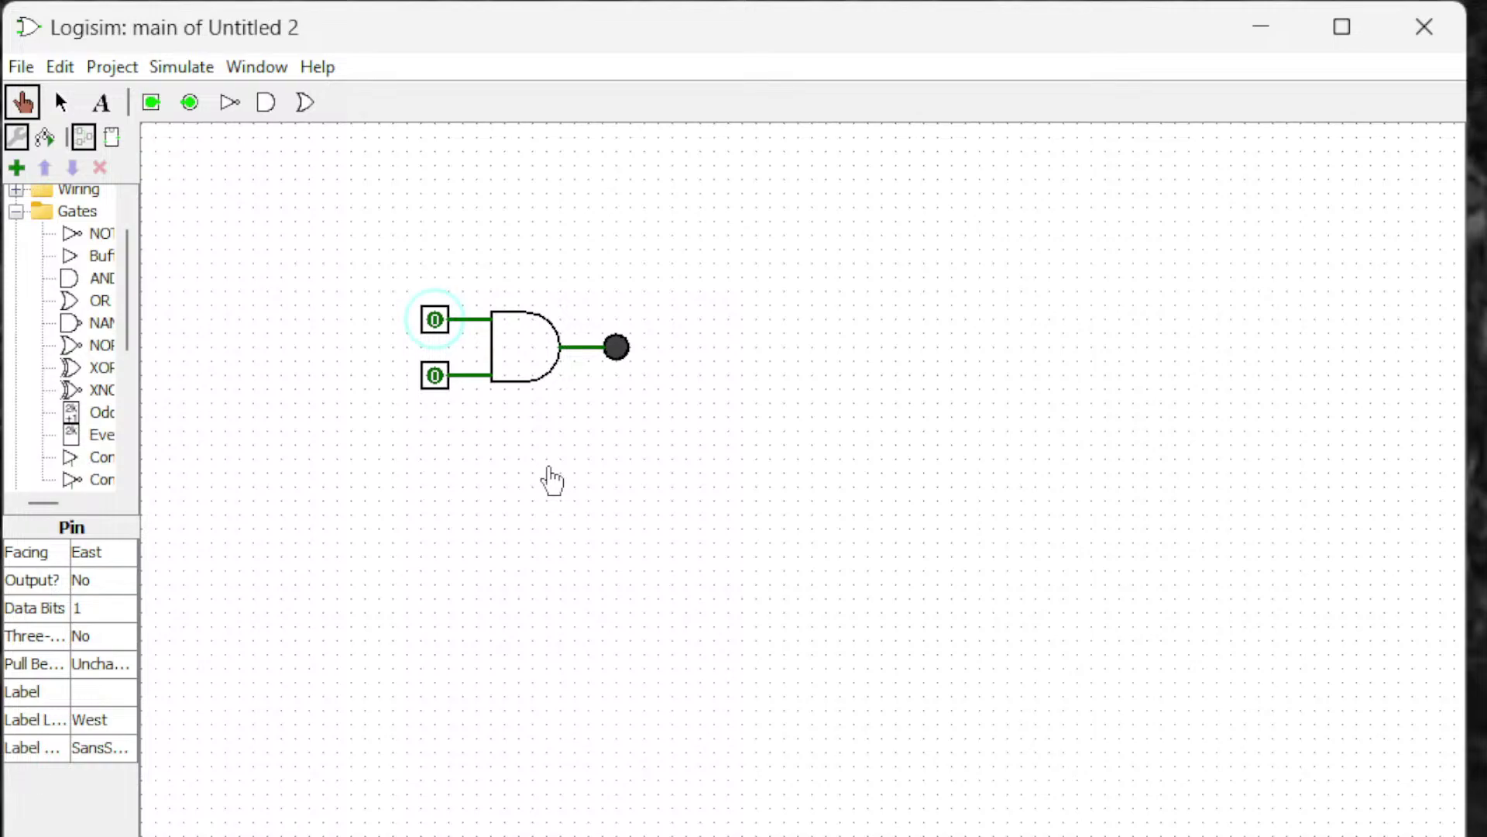
click(434, 364)
click(435, 319)
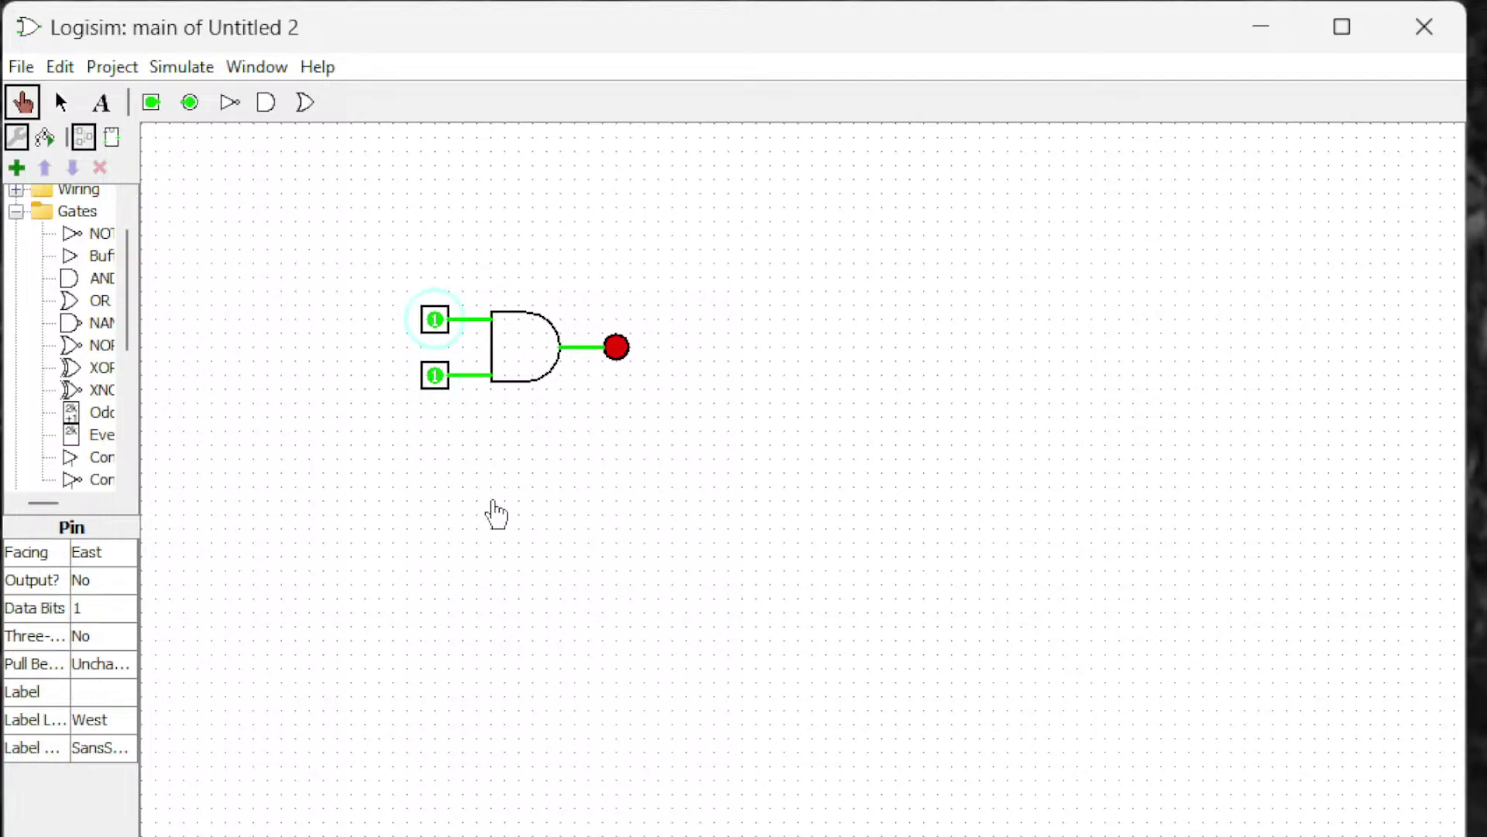
click(439, 378)
click(446, 324)
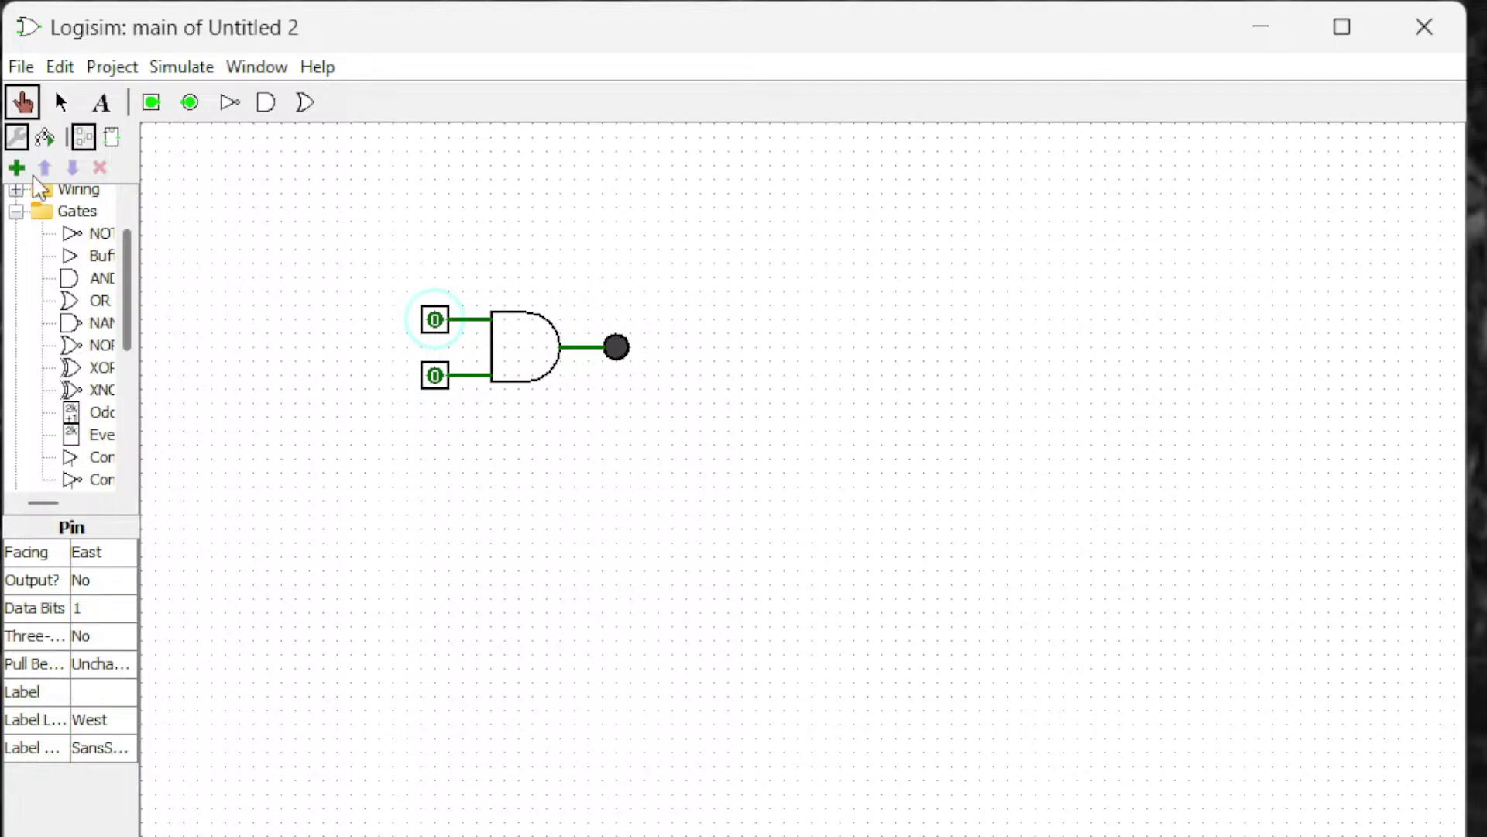
Replace the AND gate with an OR gate in the same place, joined to the existing pin and LED wires.
click(61, 102)
click(512, 378)
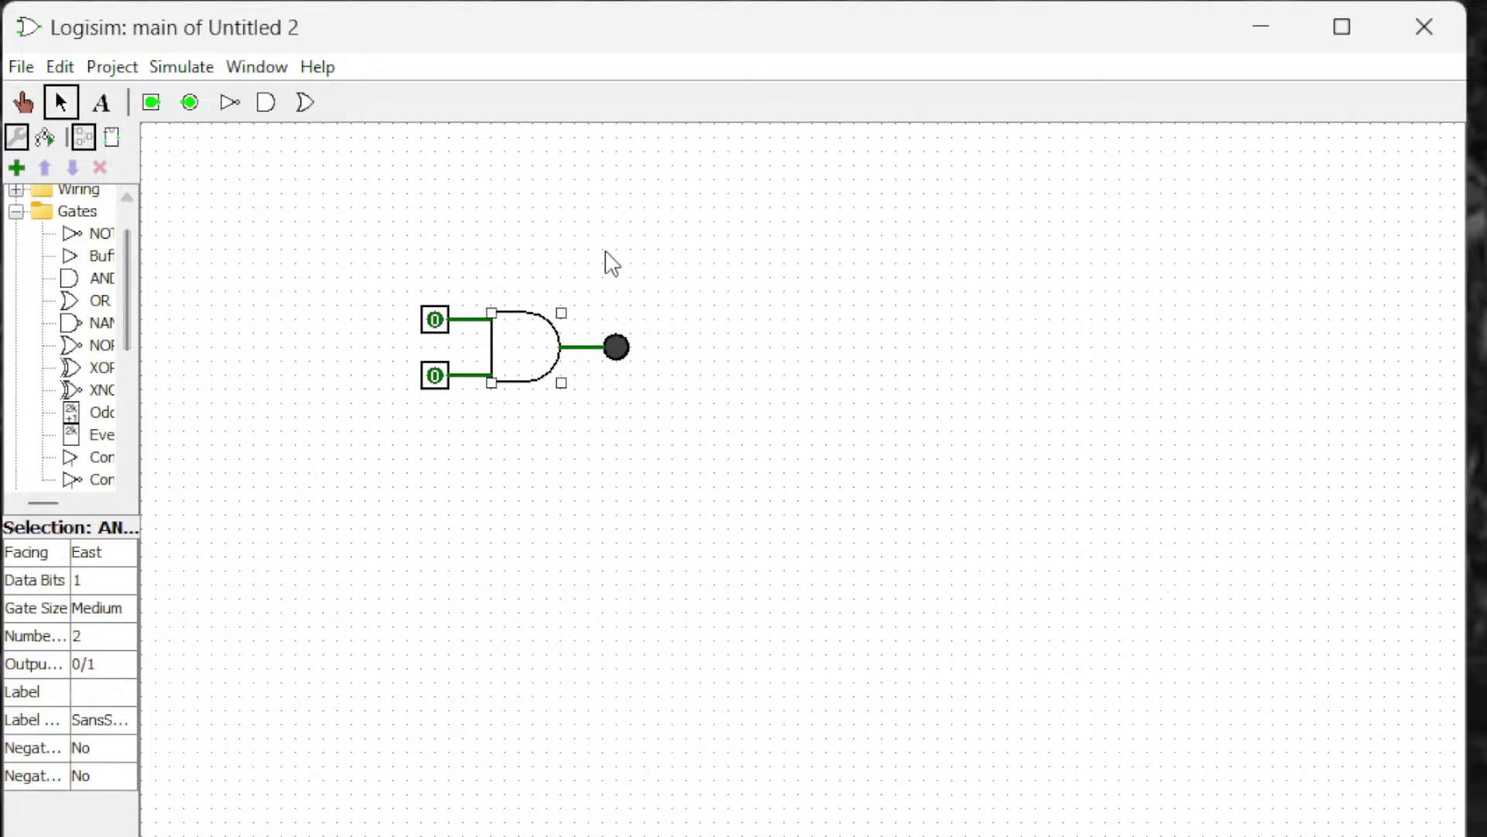
key(Delete)
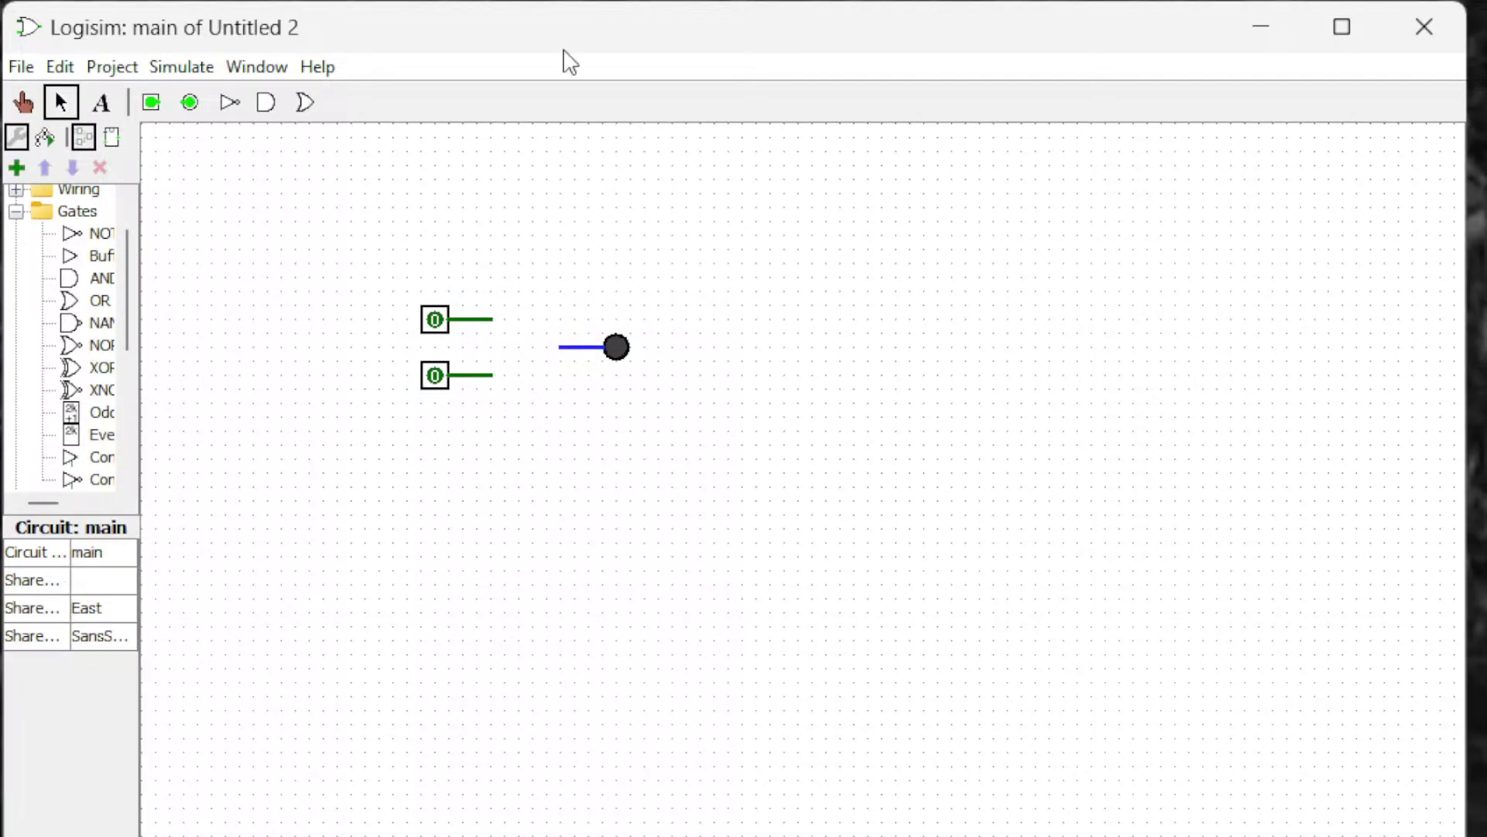
click(307, 103)
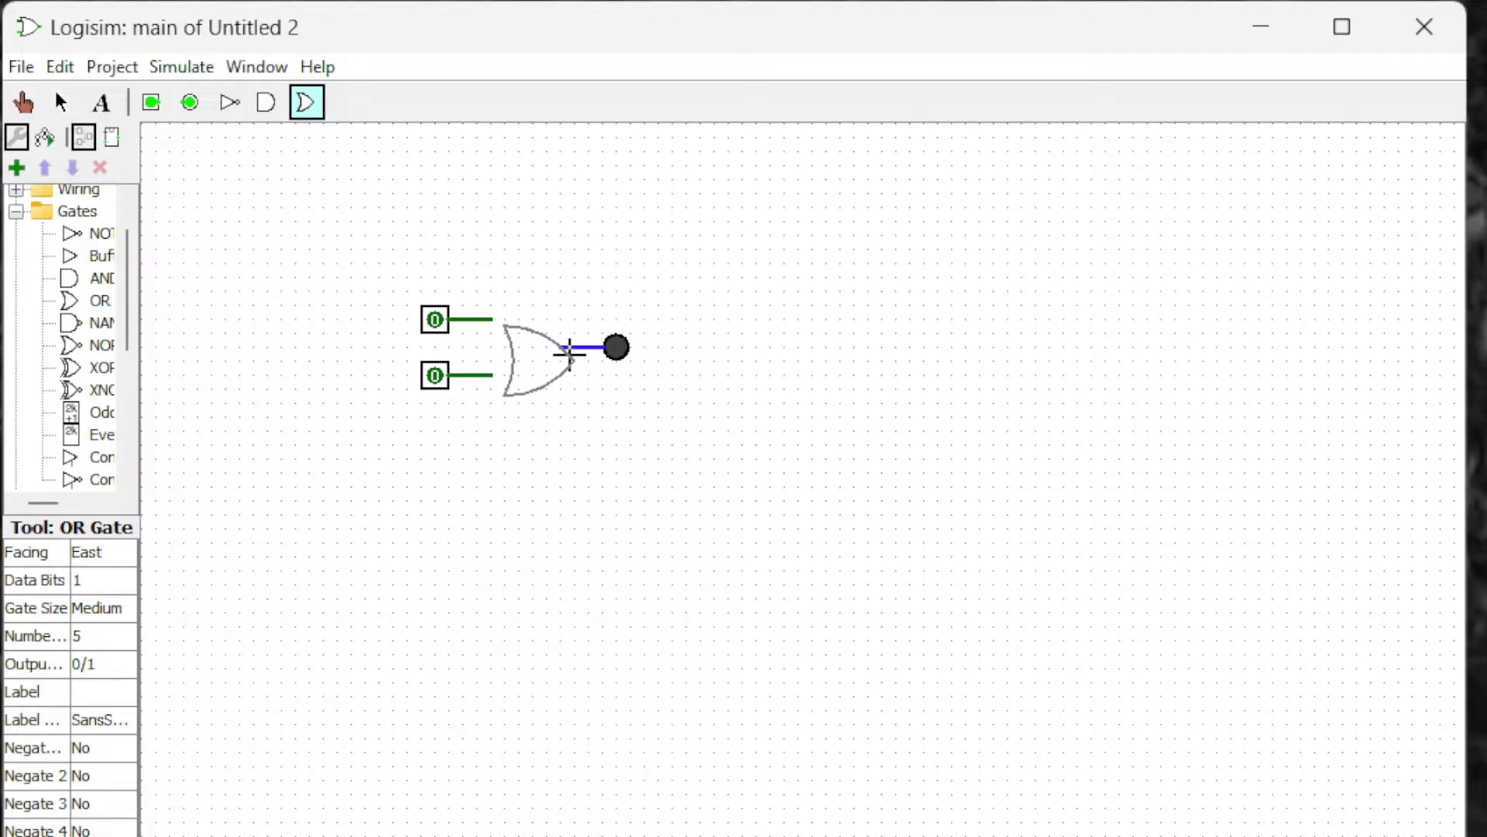
click(559, 347)
click(587, 438)
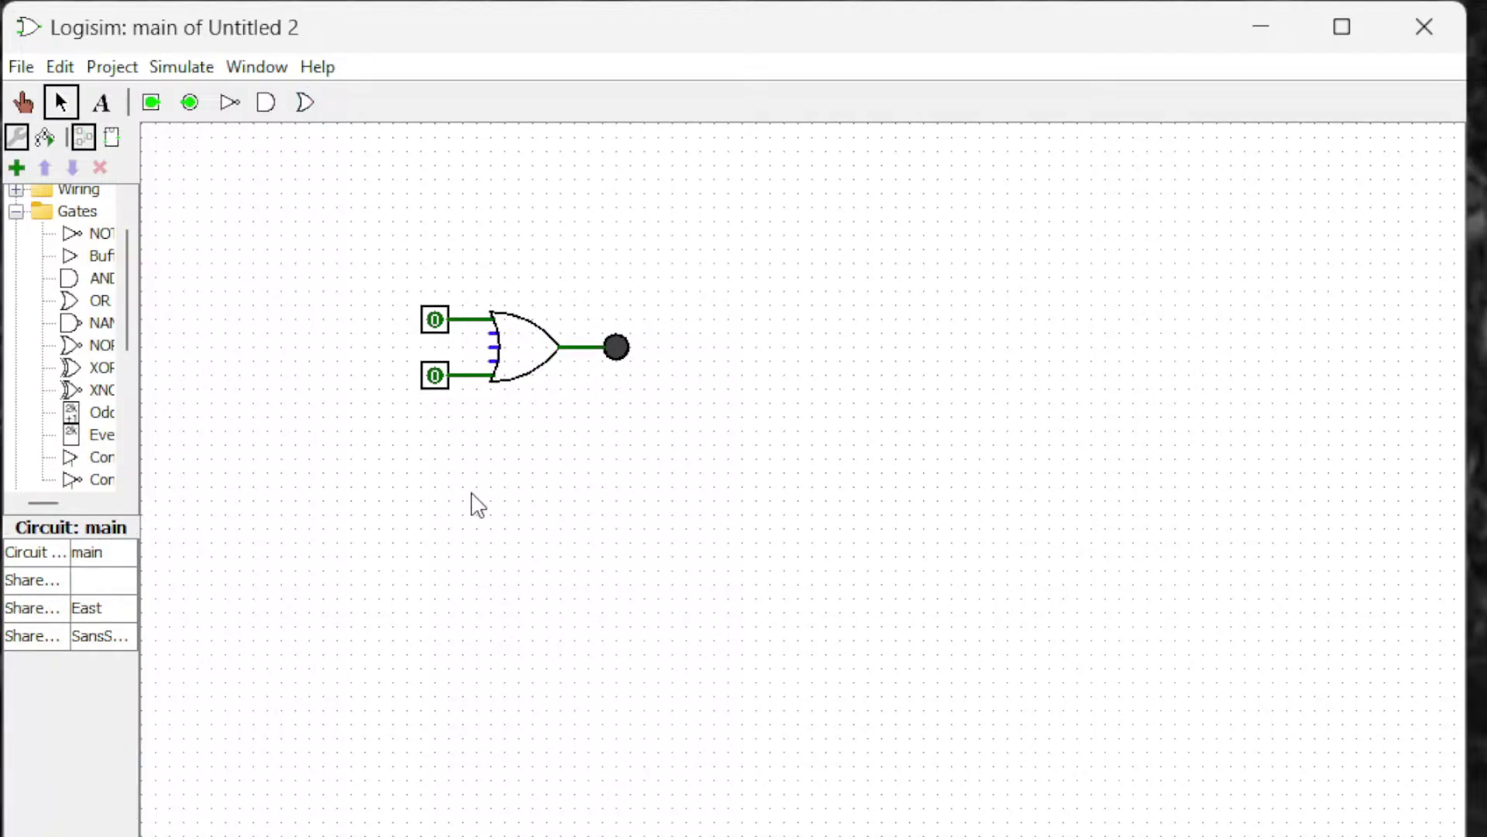
Test the OR gate with only the upper input pin at 1 and with only the lower one at 1.
click(23, 102)
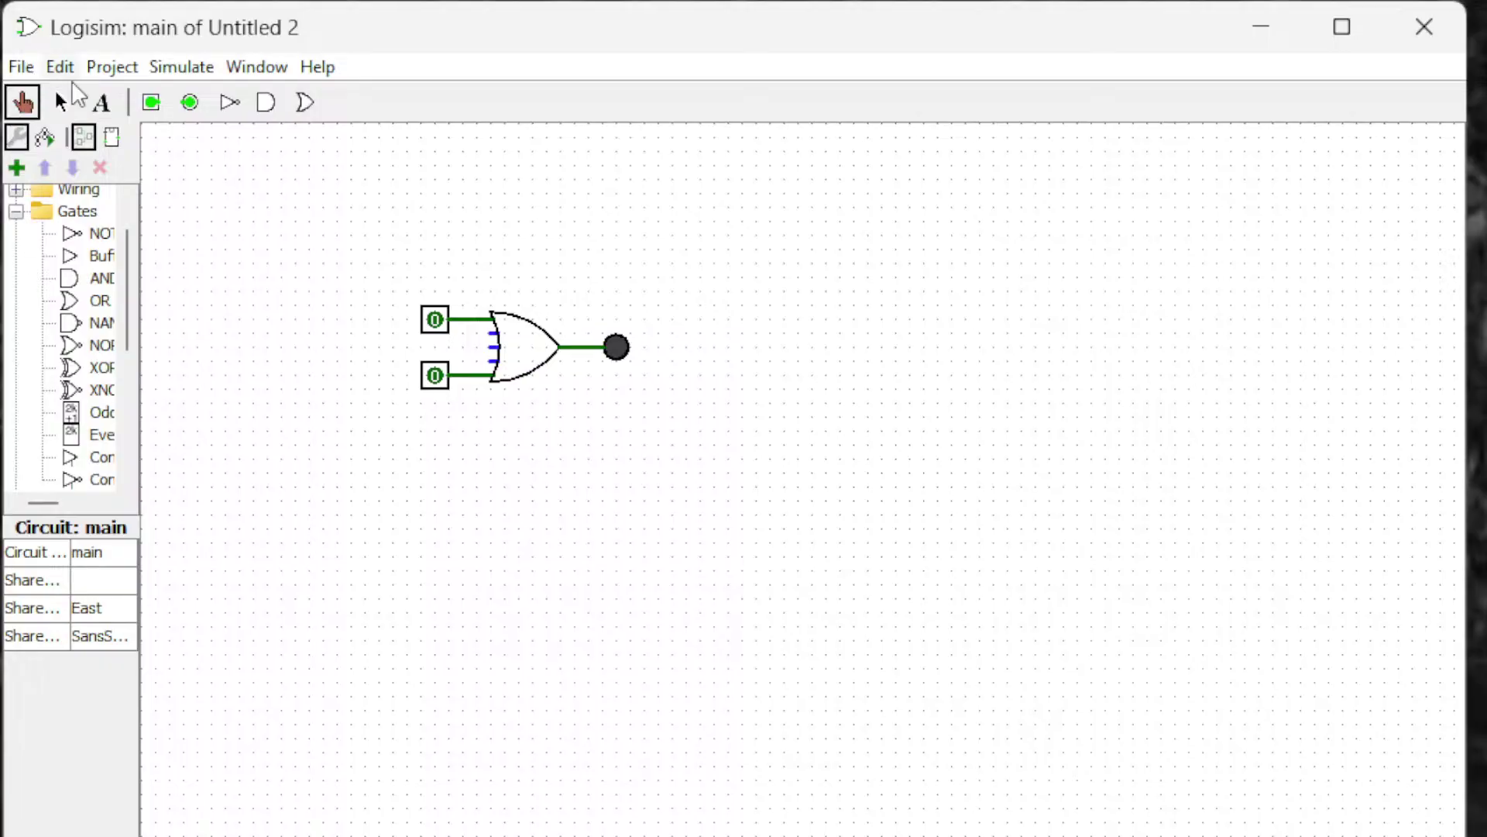
click(434, 330)
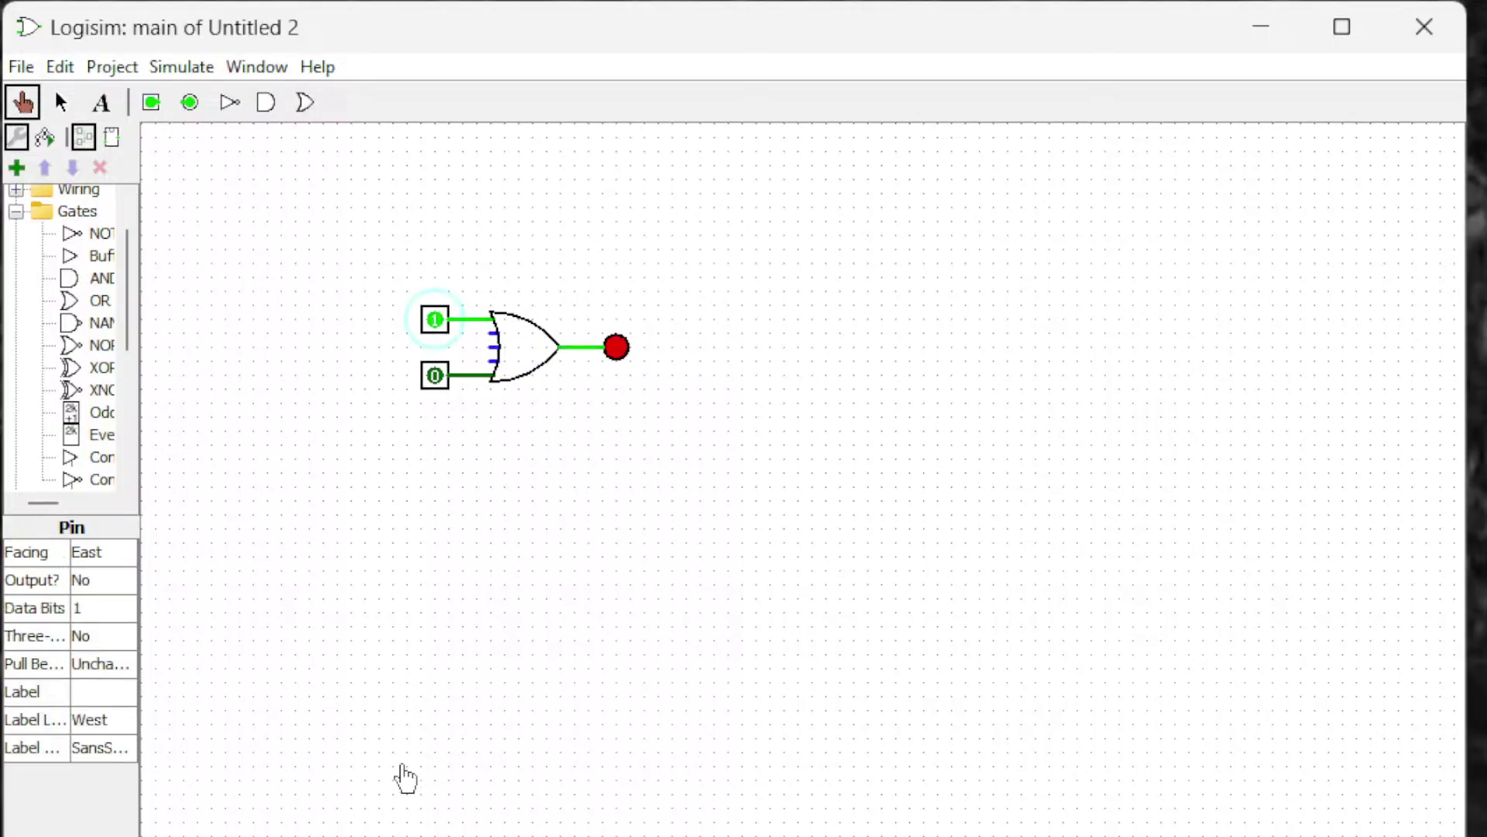
click(437, 325)
click(437, 379)
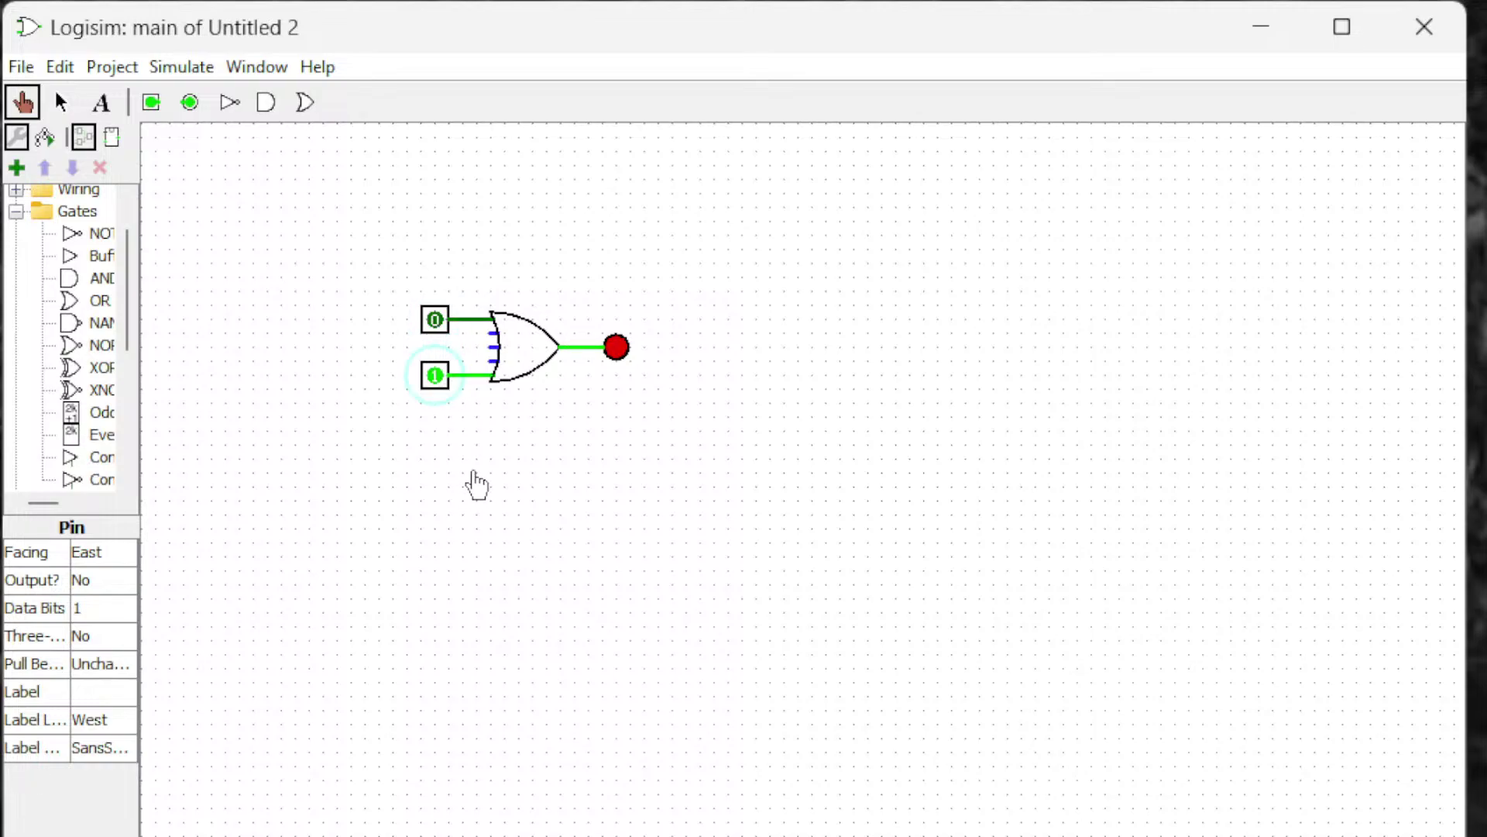
Test the OR gate with both input pins at 1, and reset both pins to 0.
click(438, 325)
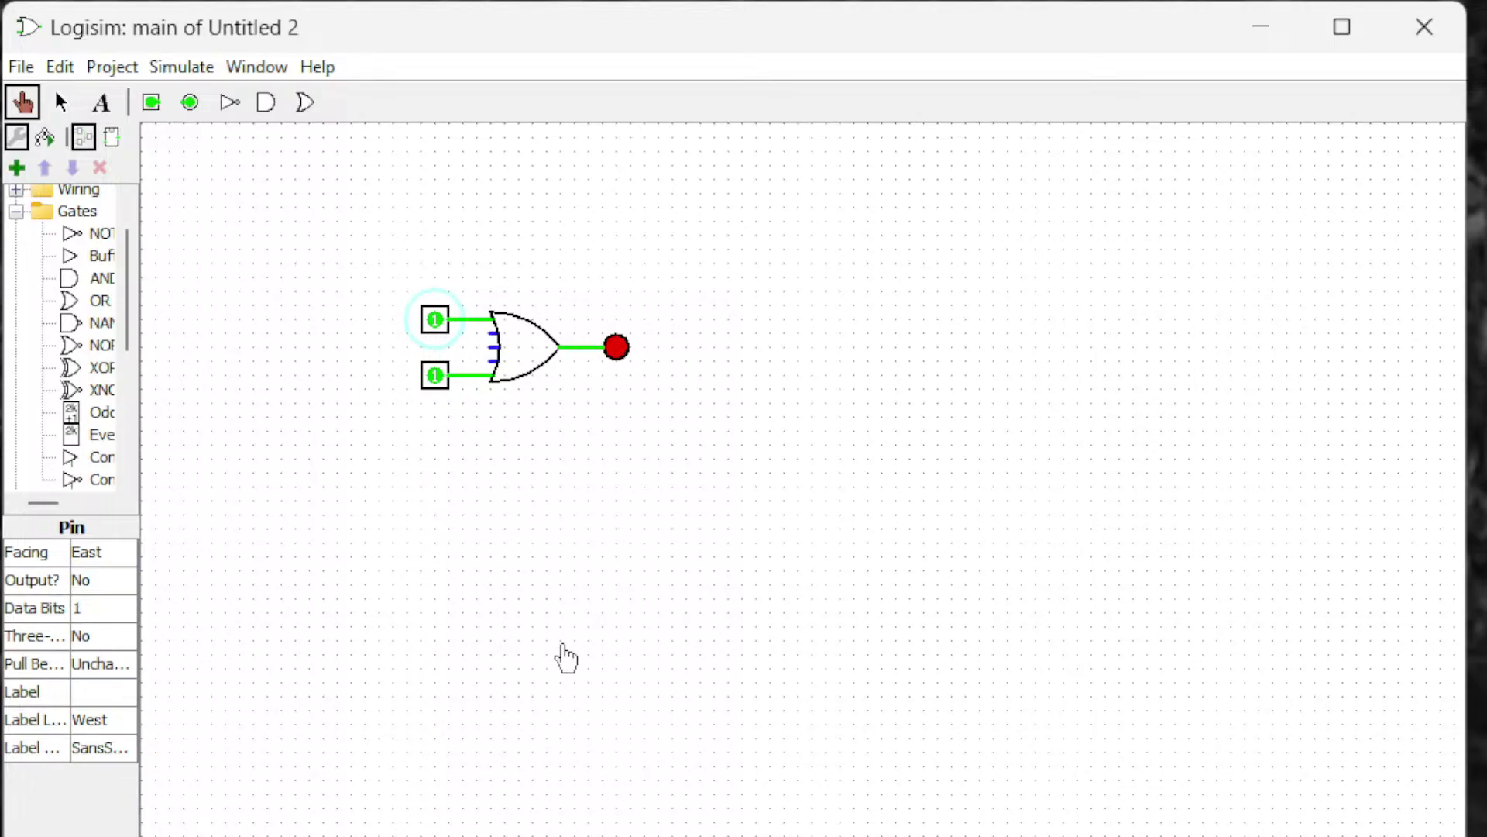
click(434, 320)
click(434, 378)
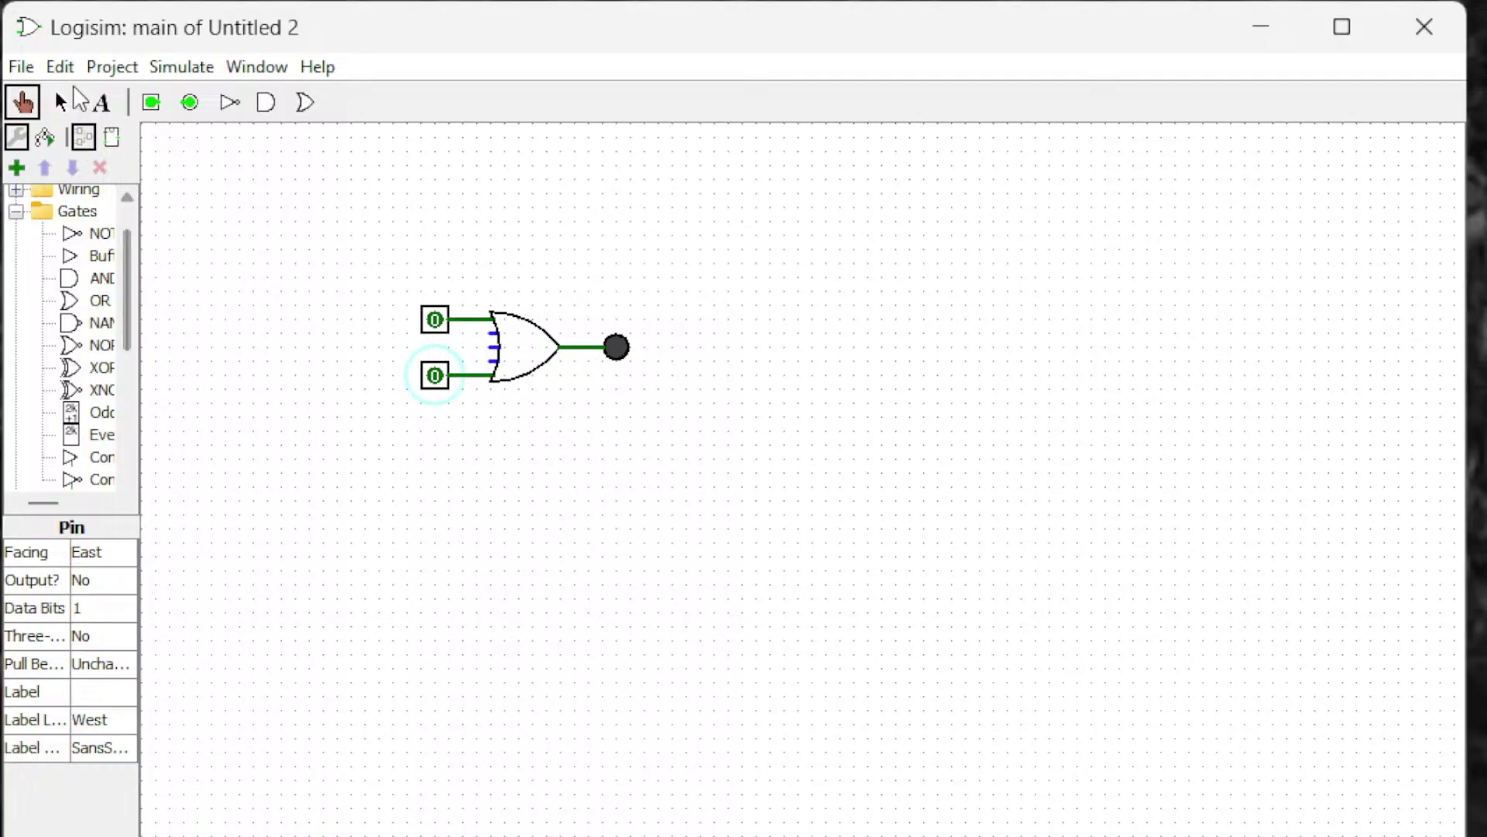
Replace the OR gate with an XOR gate in the same place, joined to the existing pin and LED wires.
click(75, 92)
click(514, 342)
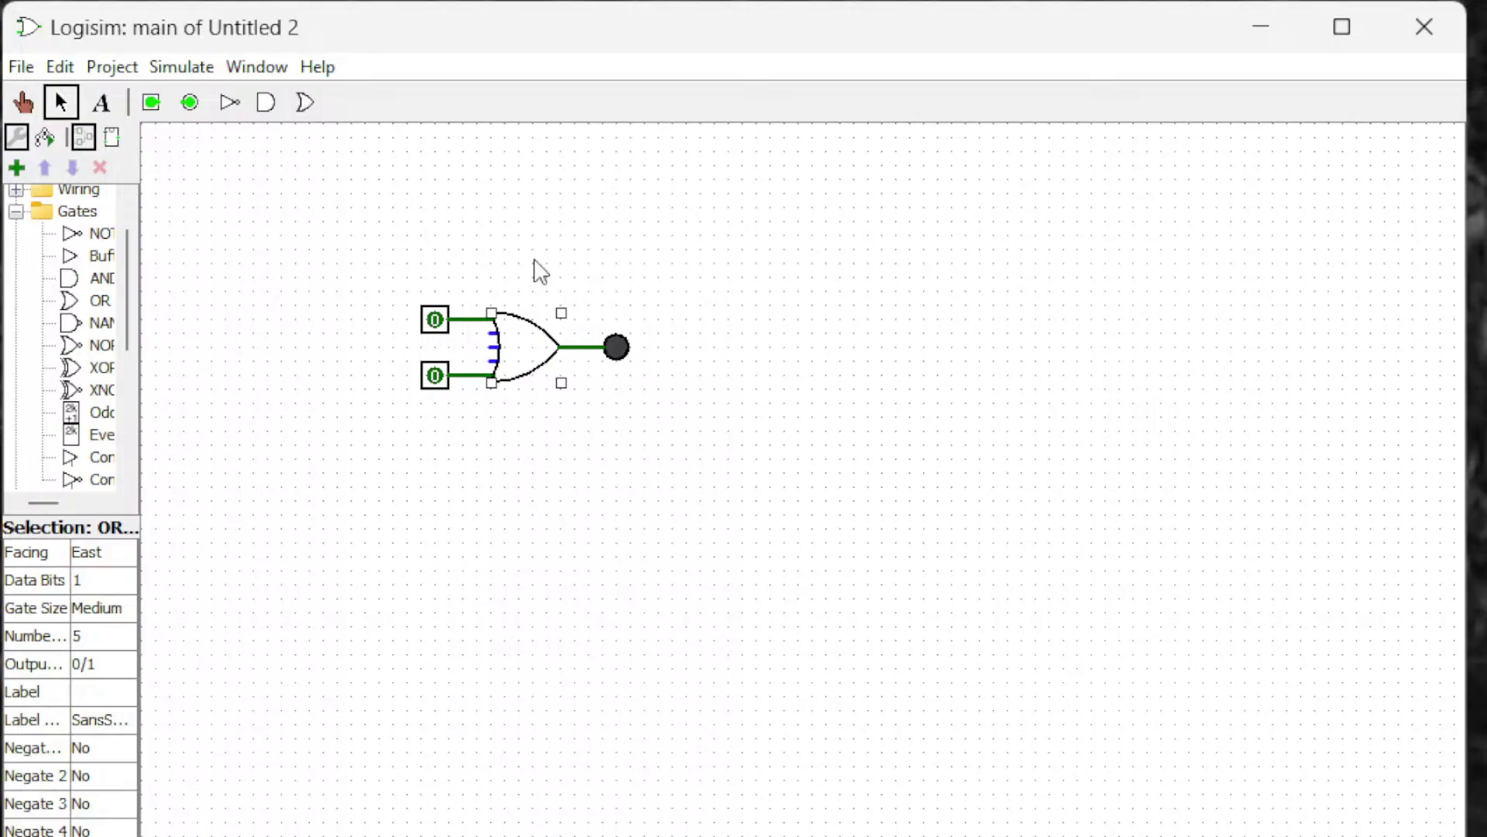
key(Delete)
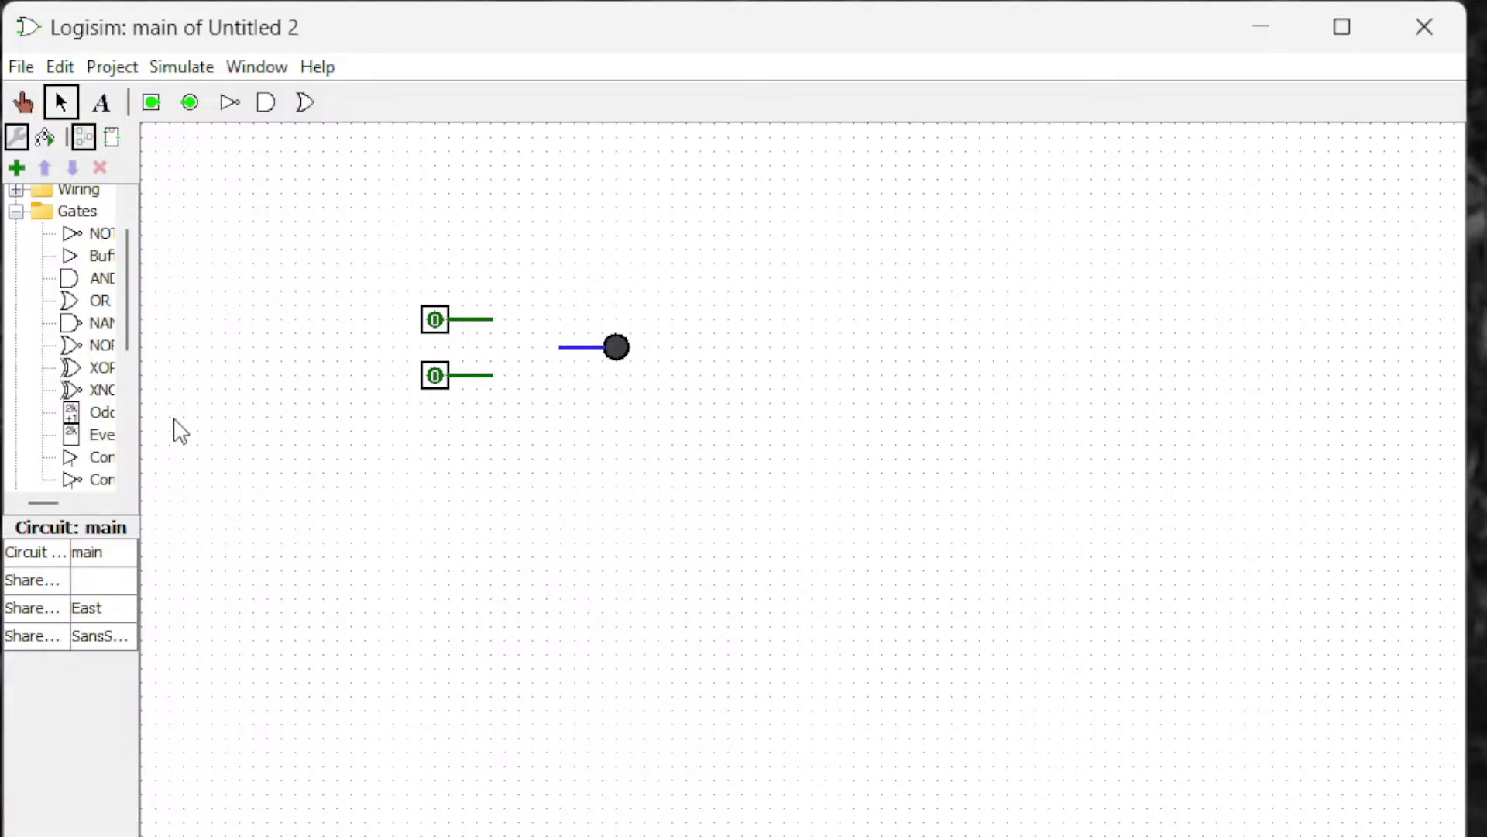
click(100, 367)
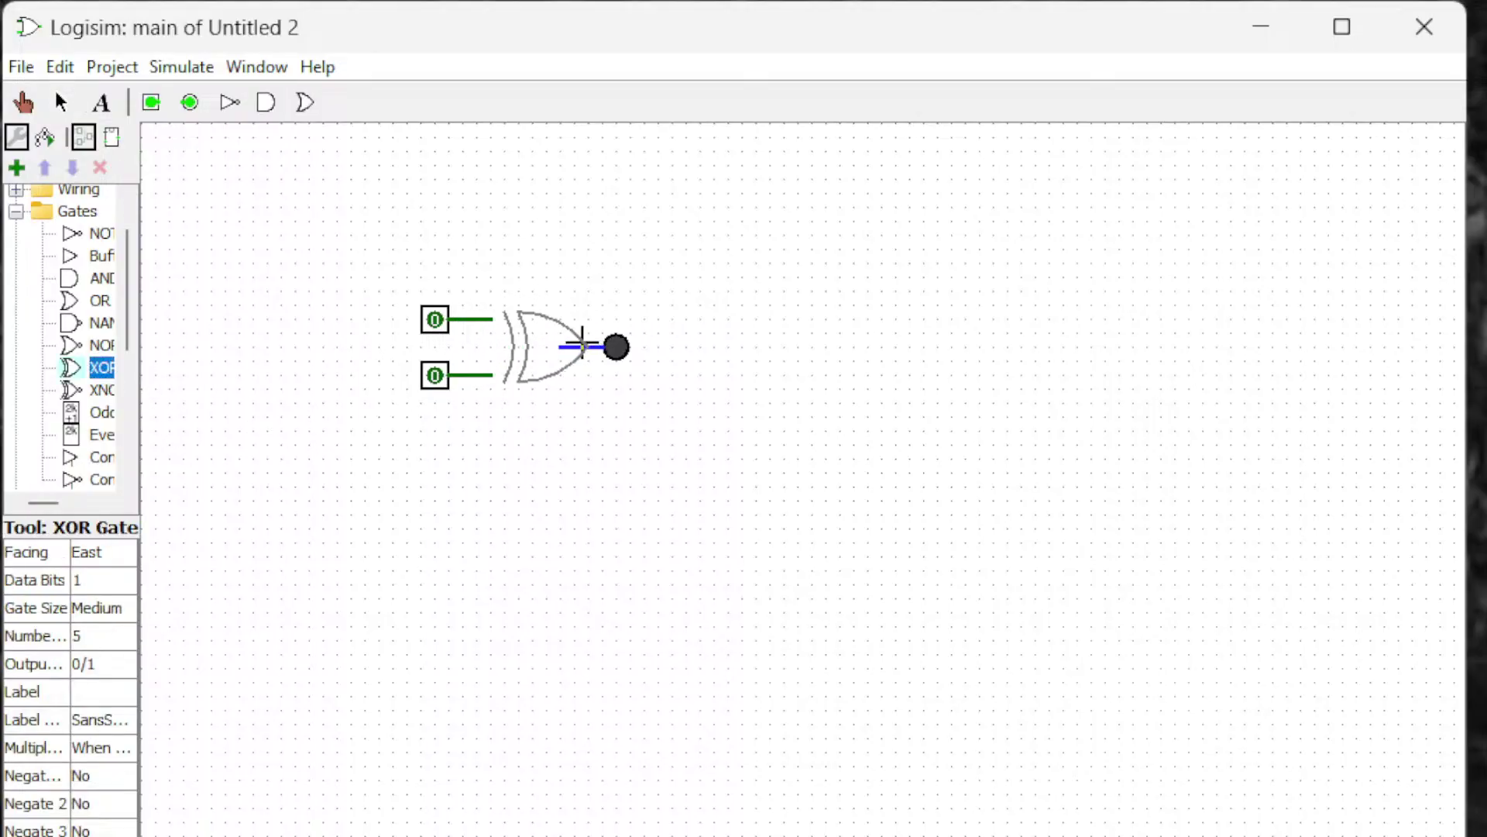
click(582, 341)
mouse_move(543, 361)
mouse_down()
mouse_move(516, 360)
mouse_move(532, 364)
mouse_up()
click(571, 402)
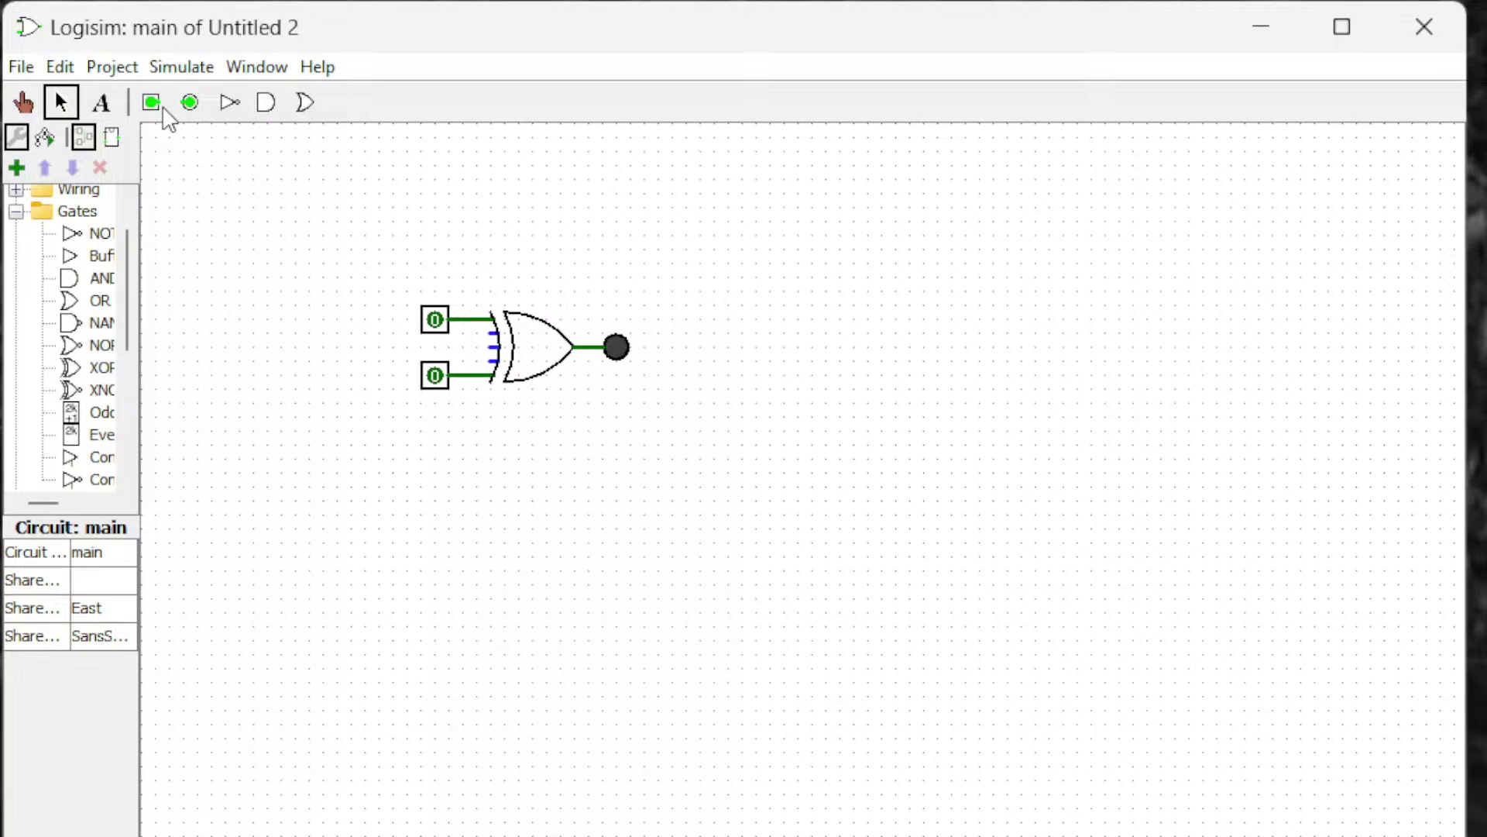
Test the XOR gate with only the upper pin at 1, only the lower at 1, and both at 1, ending with both at 0.
click(22, 103)
click(436, 329)
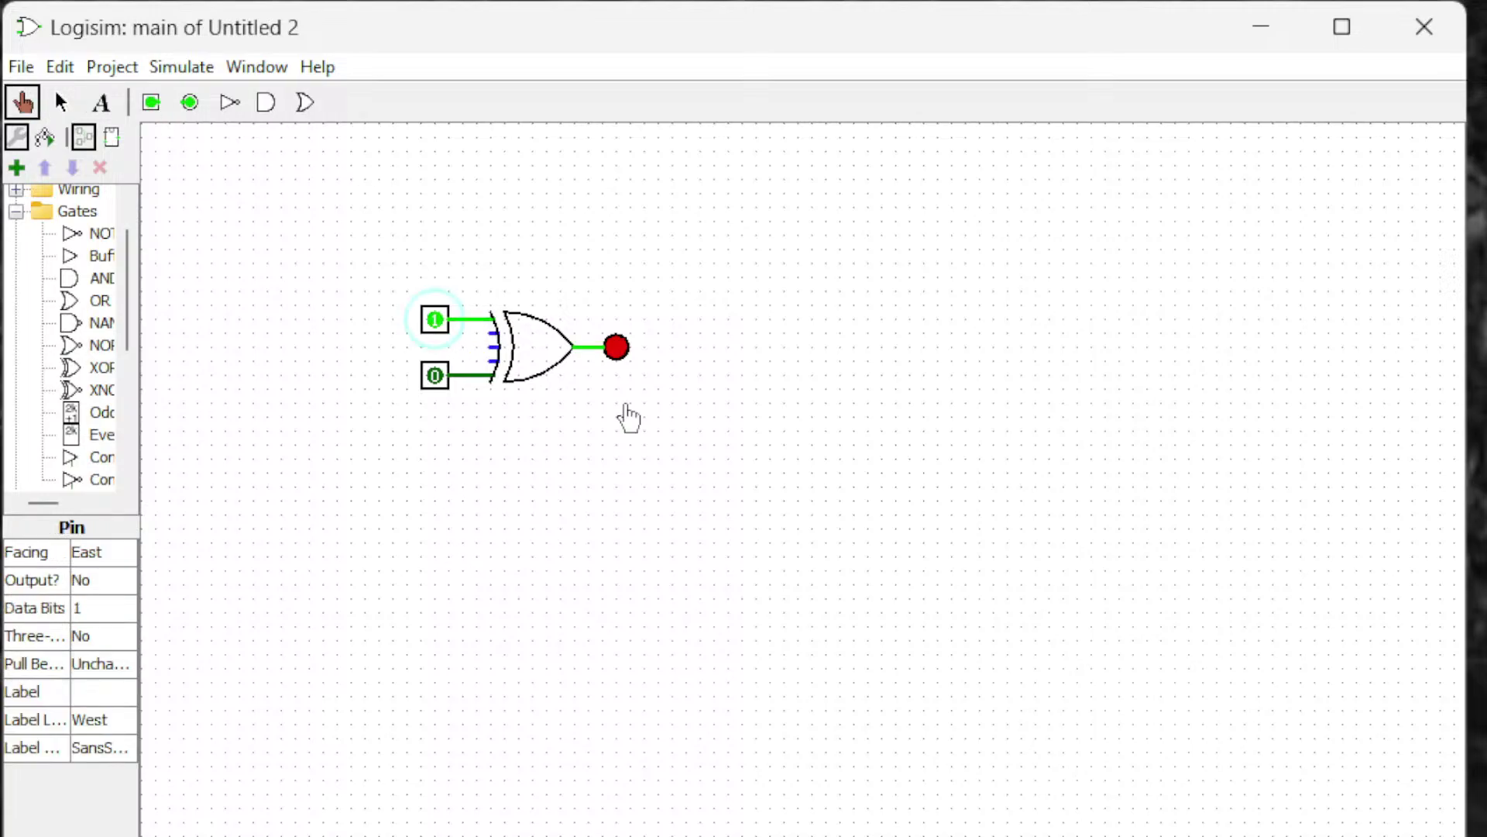
click(435, 321)
click(441, 385)
click(435, 377)
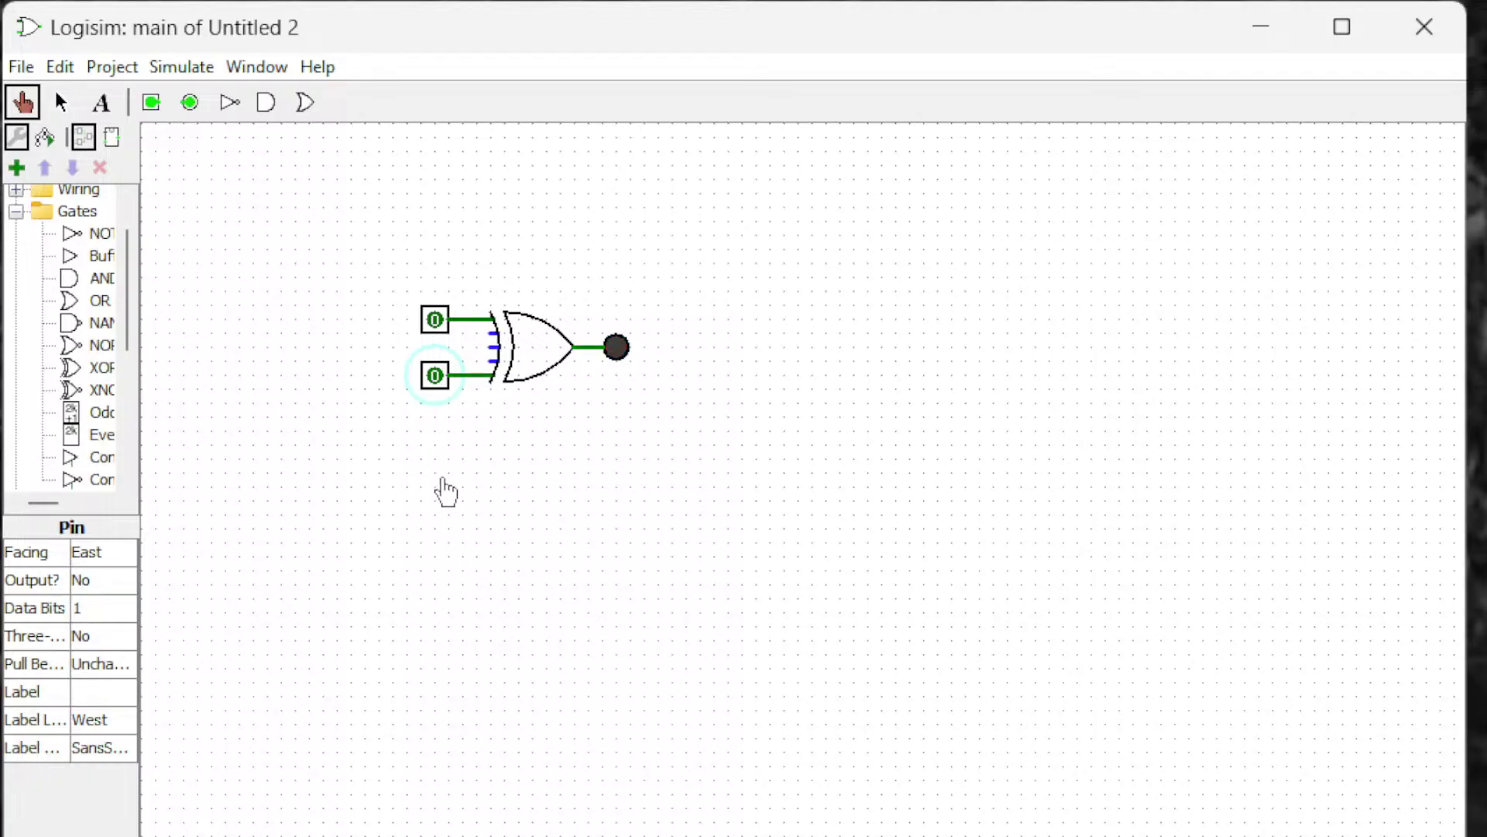
click(436, 320)
click(438, 381)
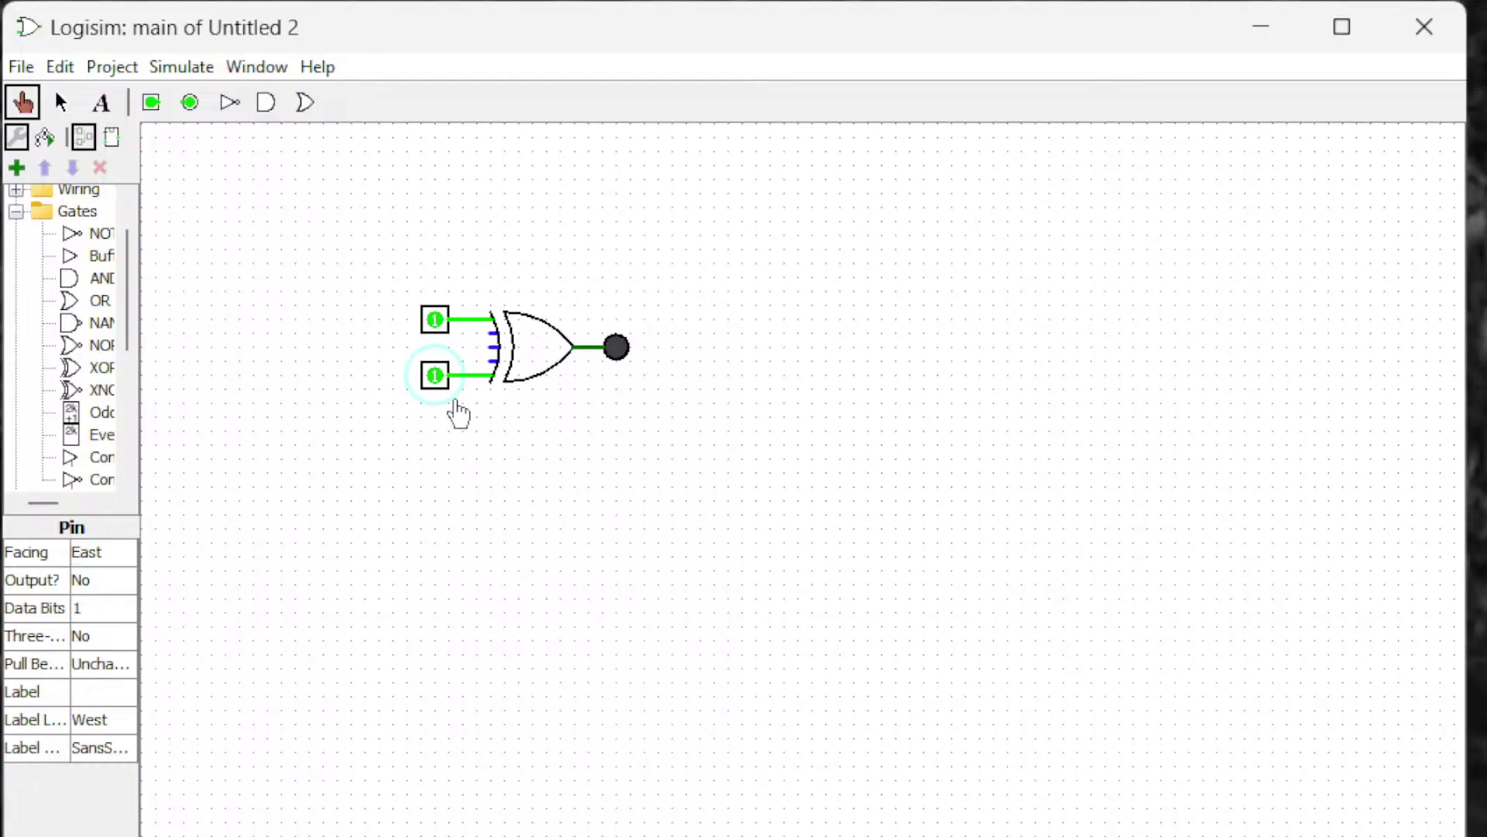
click(438, 381)
click(435, 320)
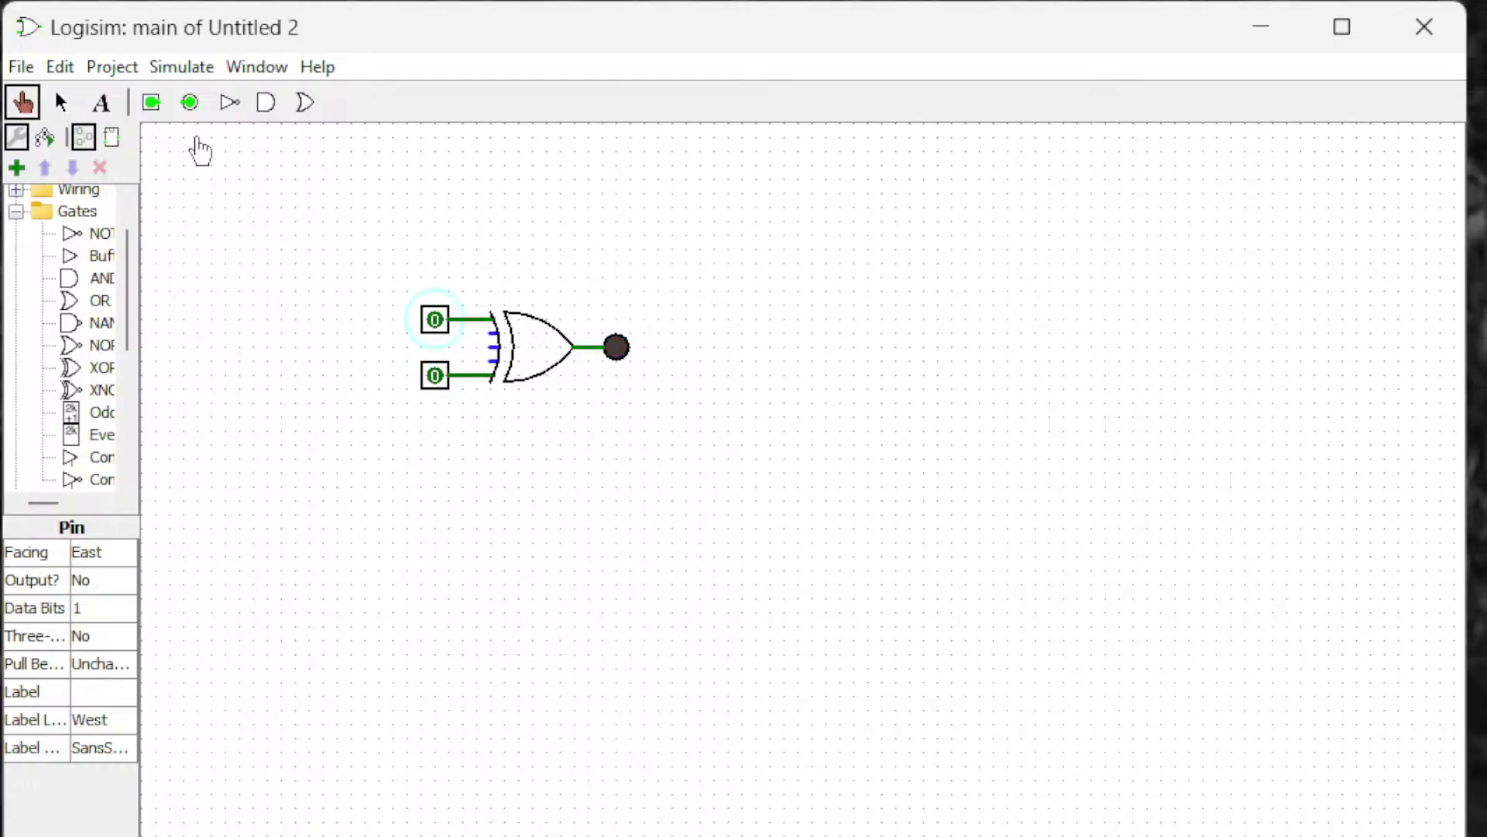
Add a third input pin between the two existing pins and connect it to the XOR gate's middle input.
click(151, 102)
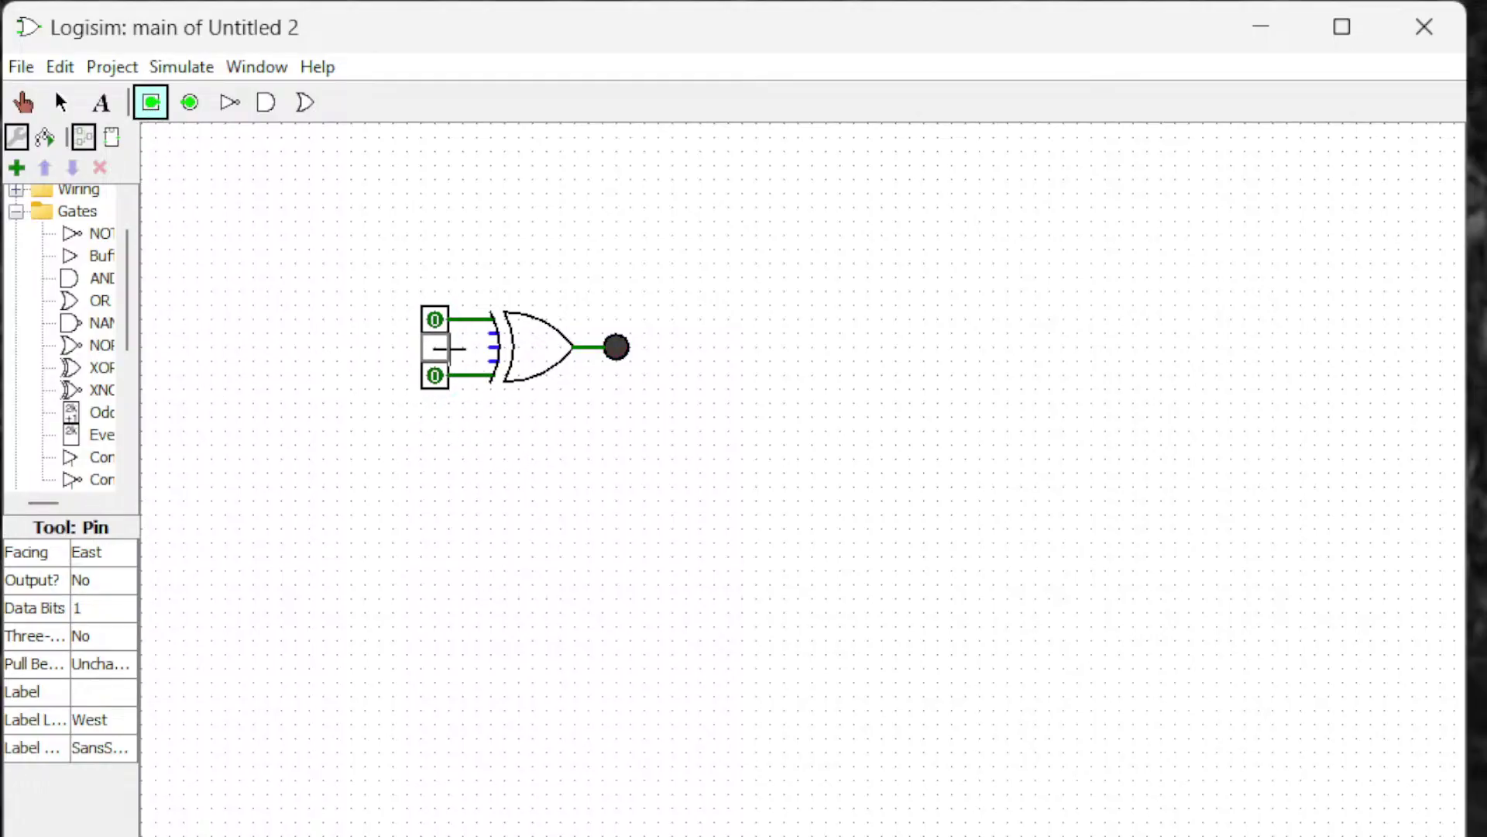
click(447, 347)
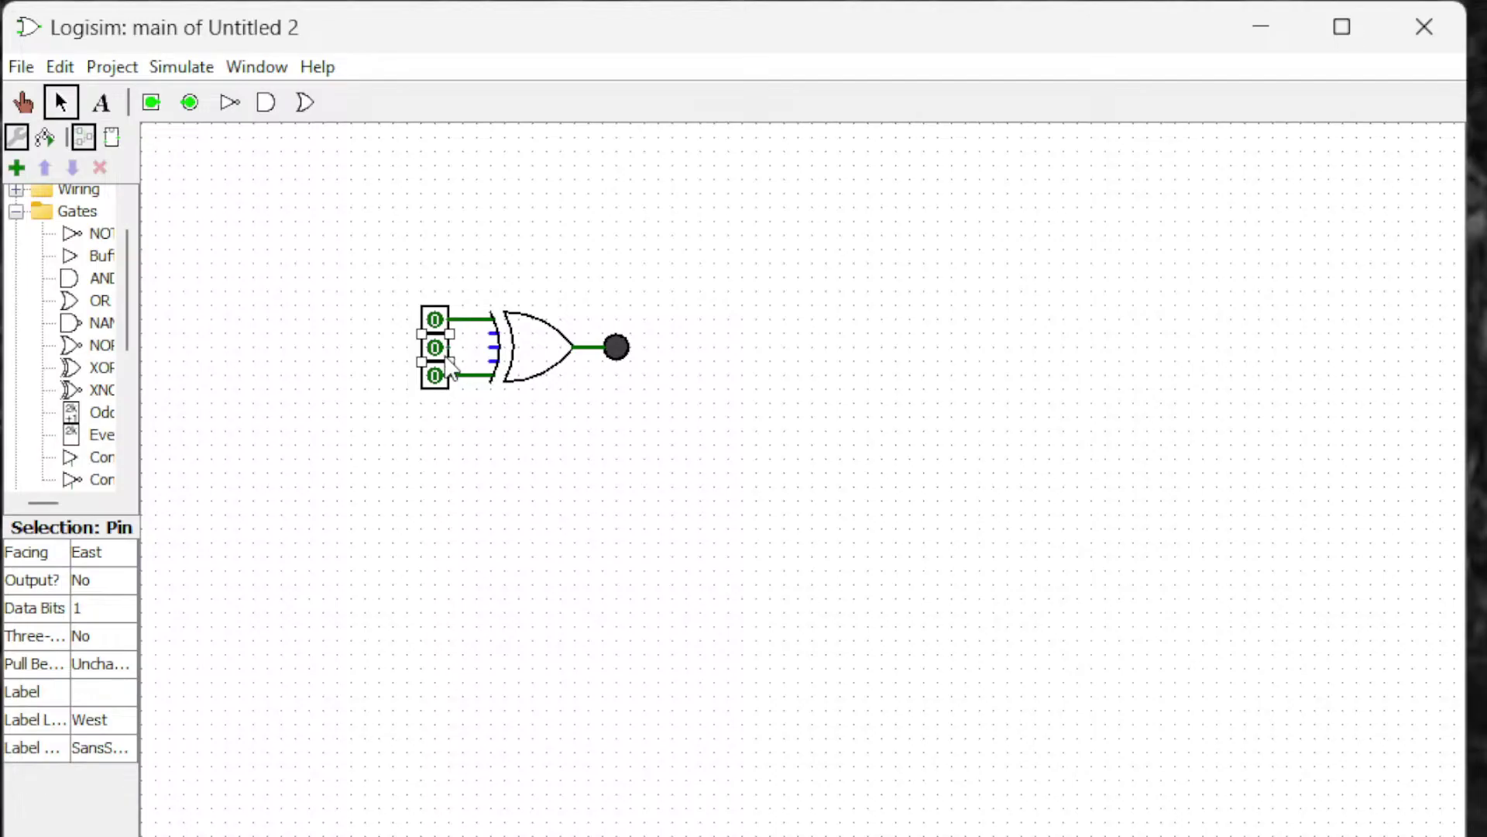
click(299, 411)
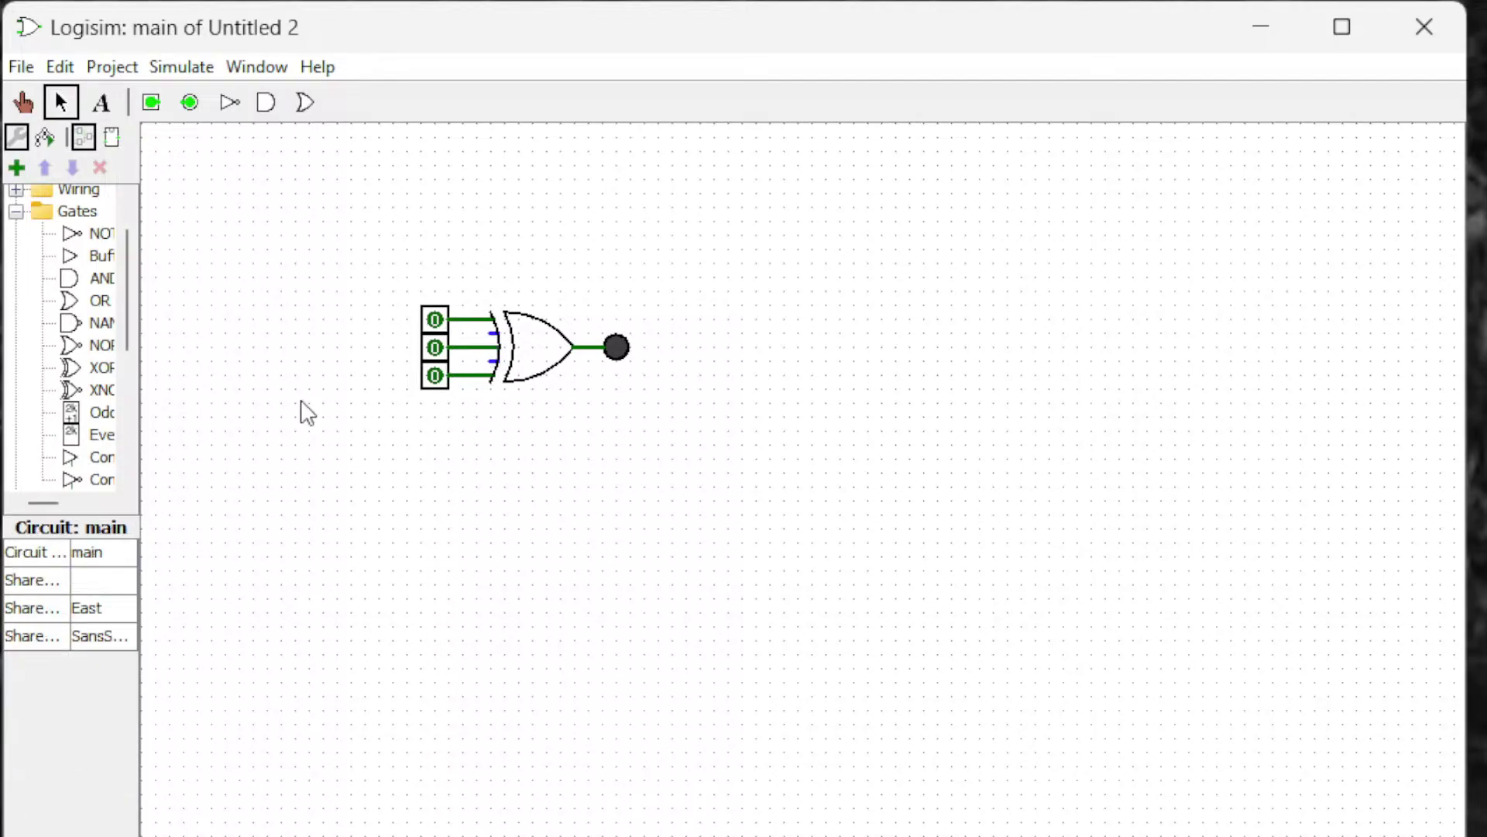
Test the XOR gate by setting the upper, middle and lower pins to 1 cumulatively, and reset them to 0.
click(22, 102)
click(435, 319)
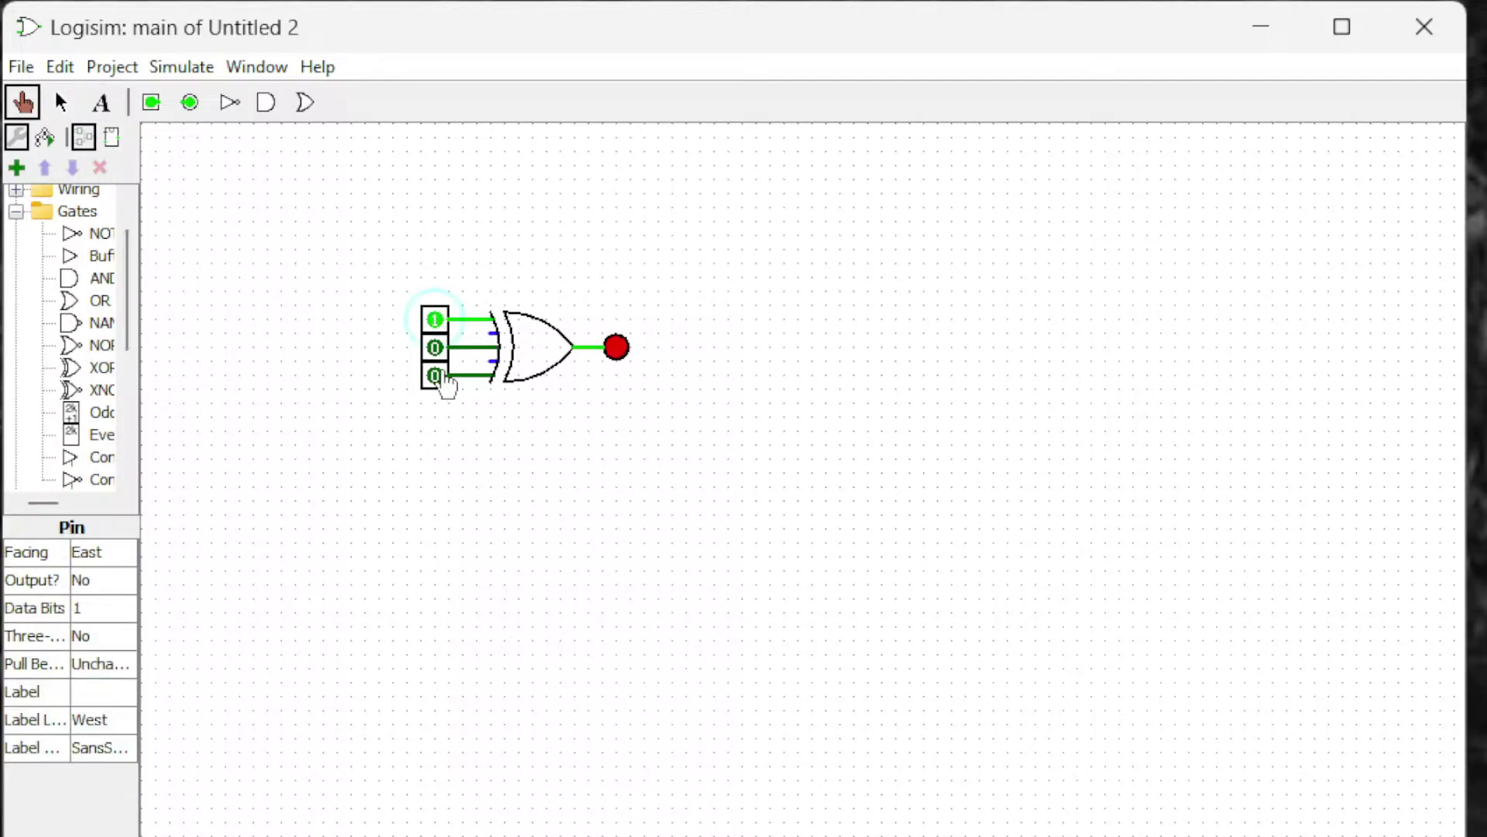
click(437, 349)
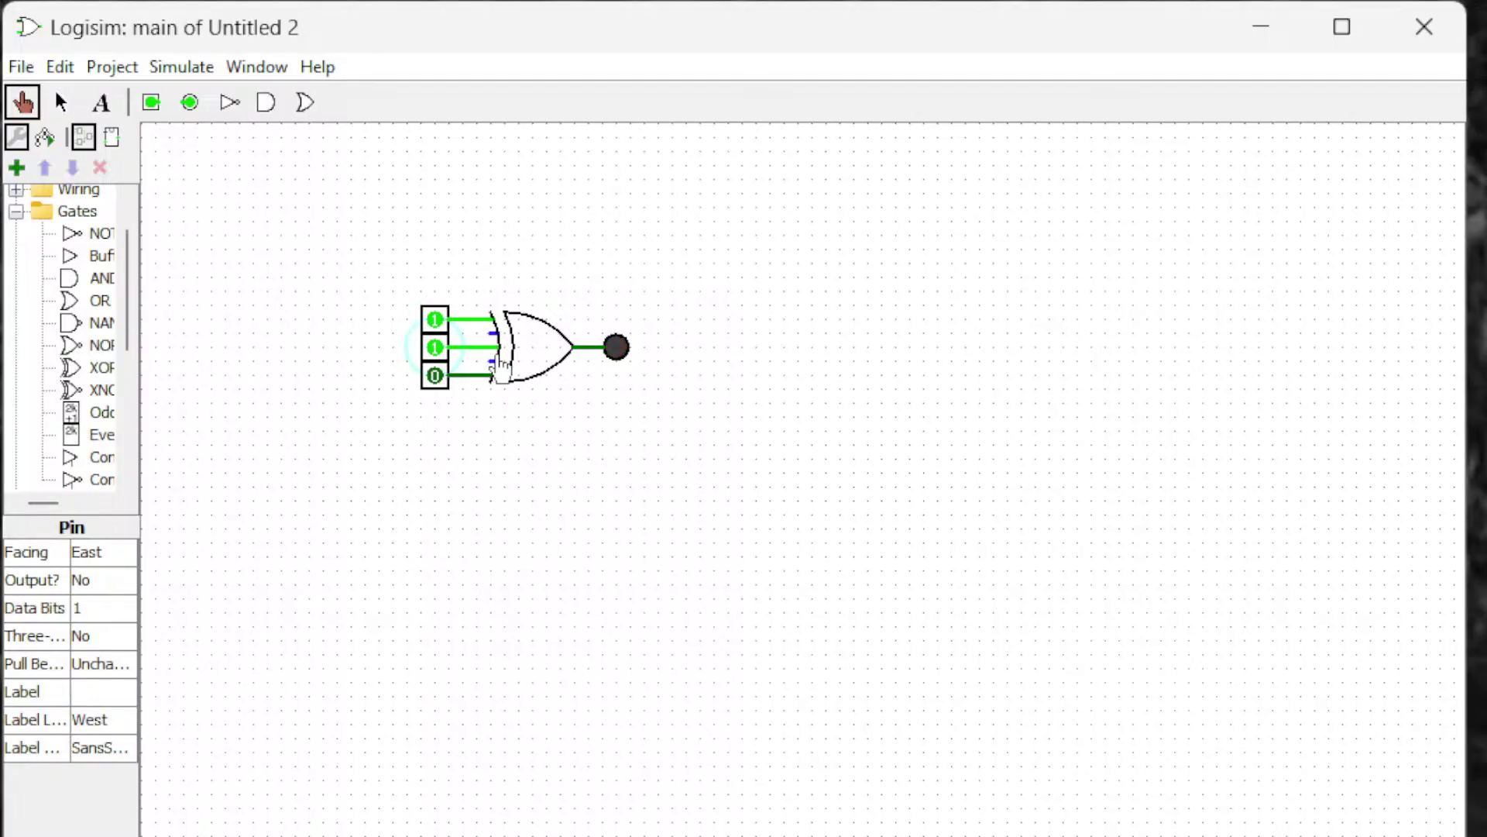
click(438, 378)
click(437, 348)
click(435, 319)
Test the XOR gate with the upper, middle and lower pins each at 1 alone, ending with only the lower at 1.
click(436, 317)
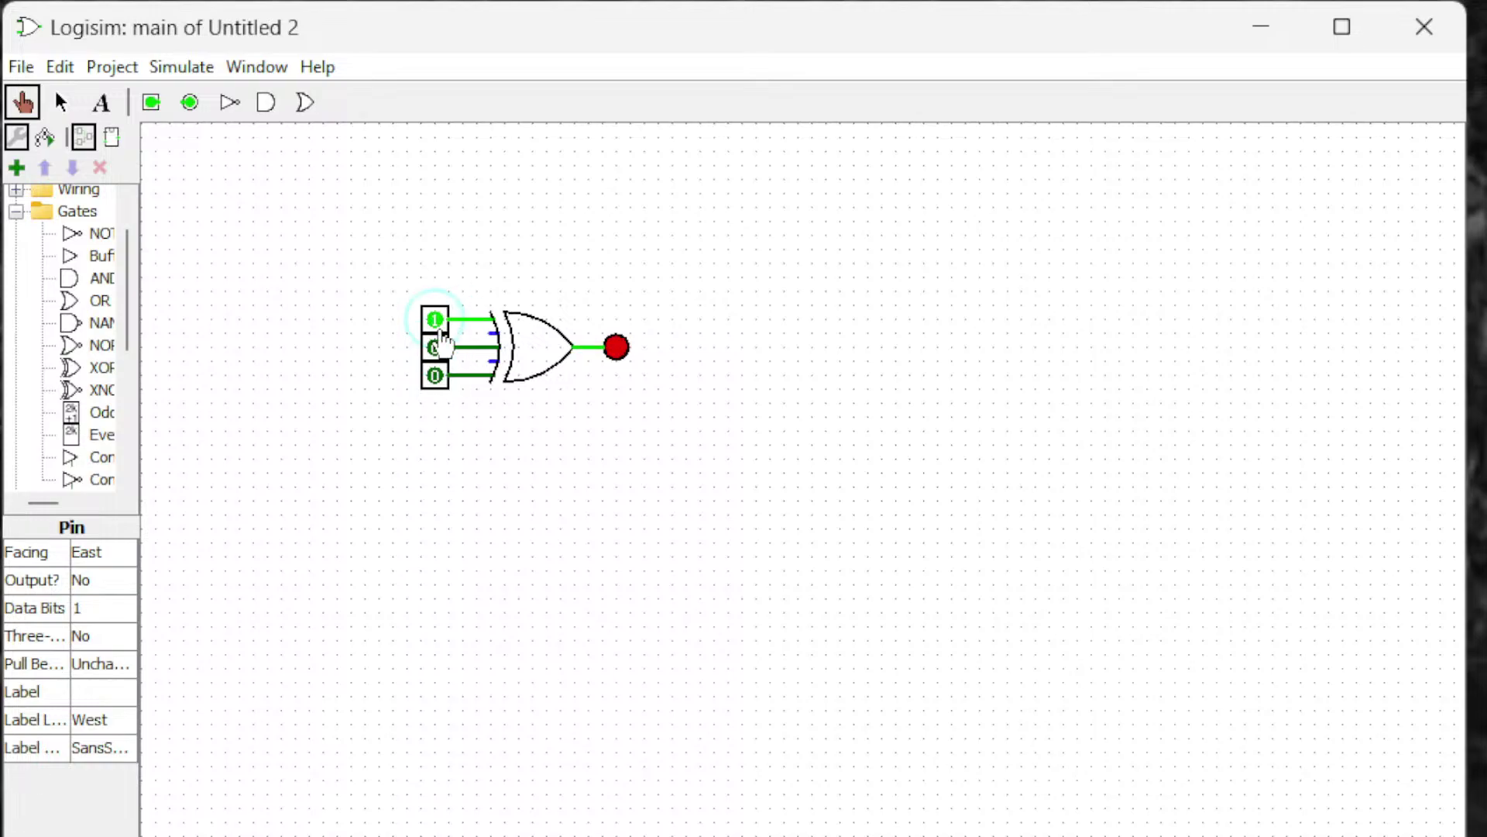
click(436, 320)
click(435, 347)
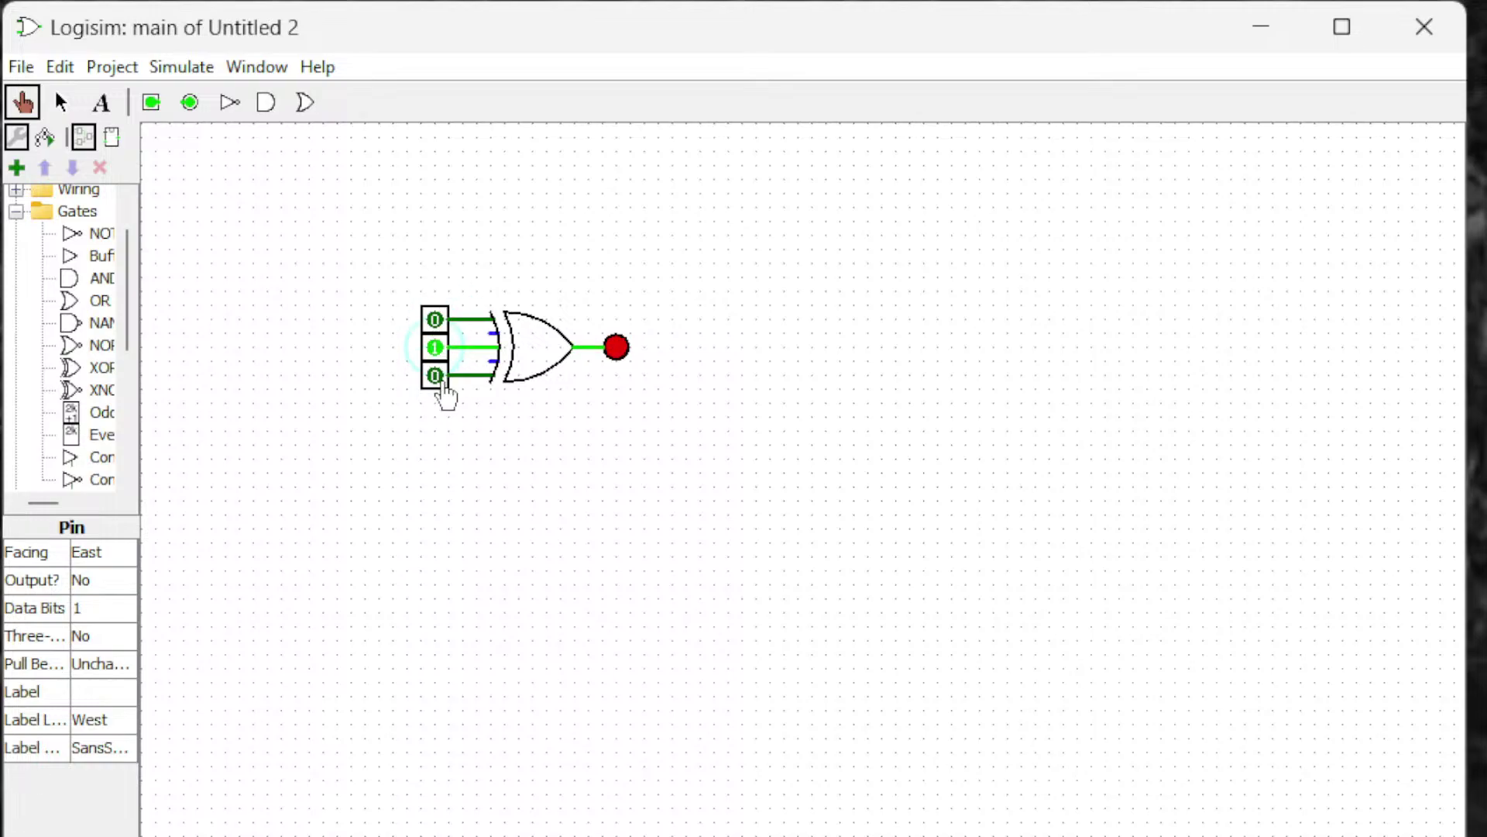
click(437, 378)
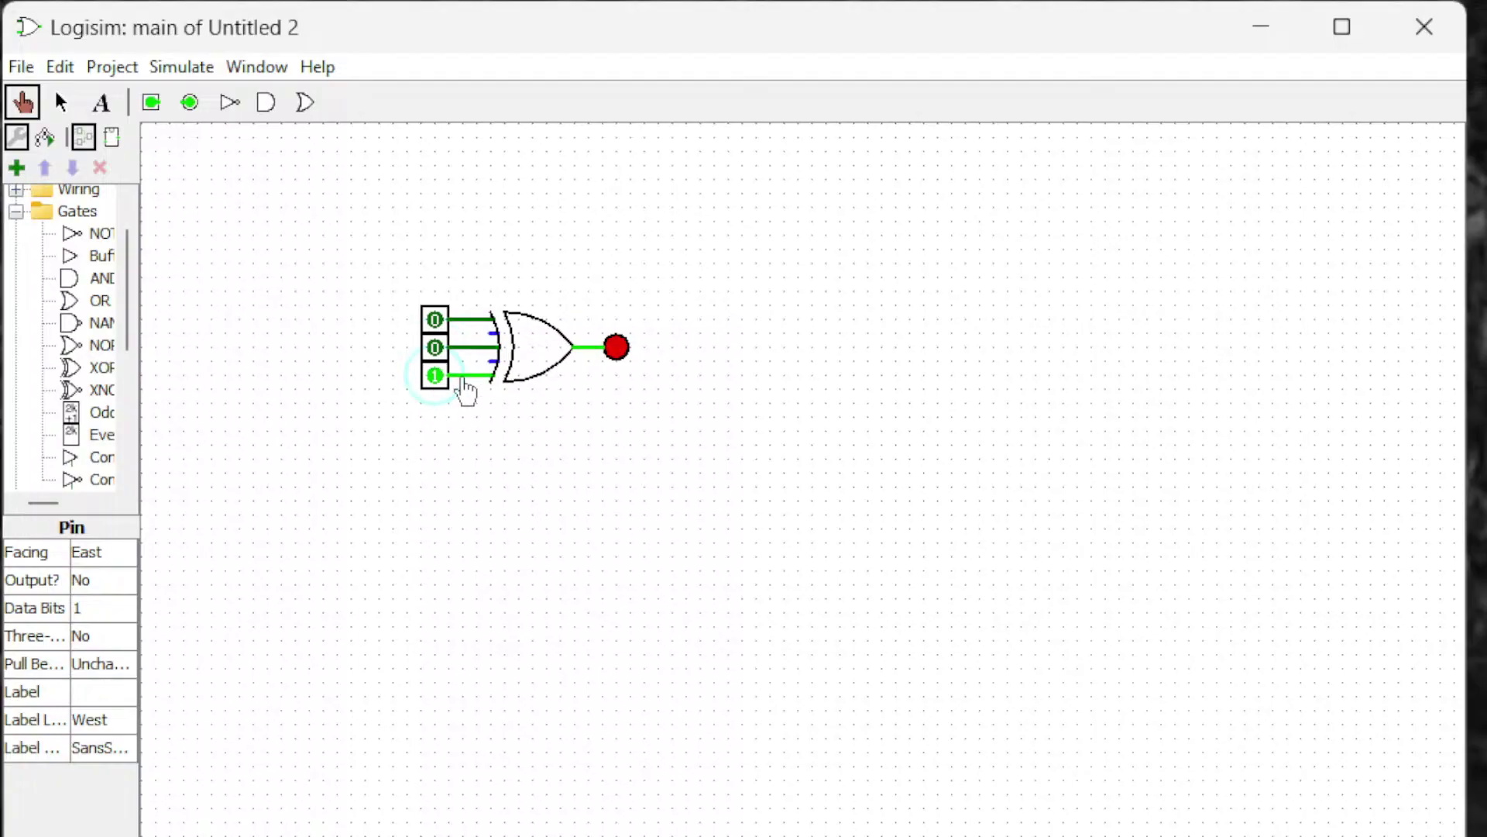